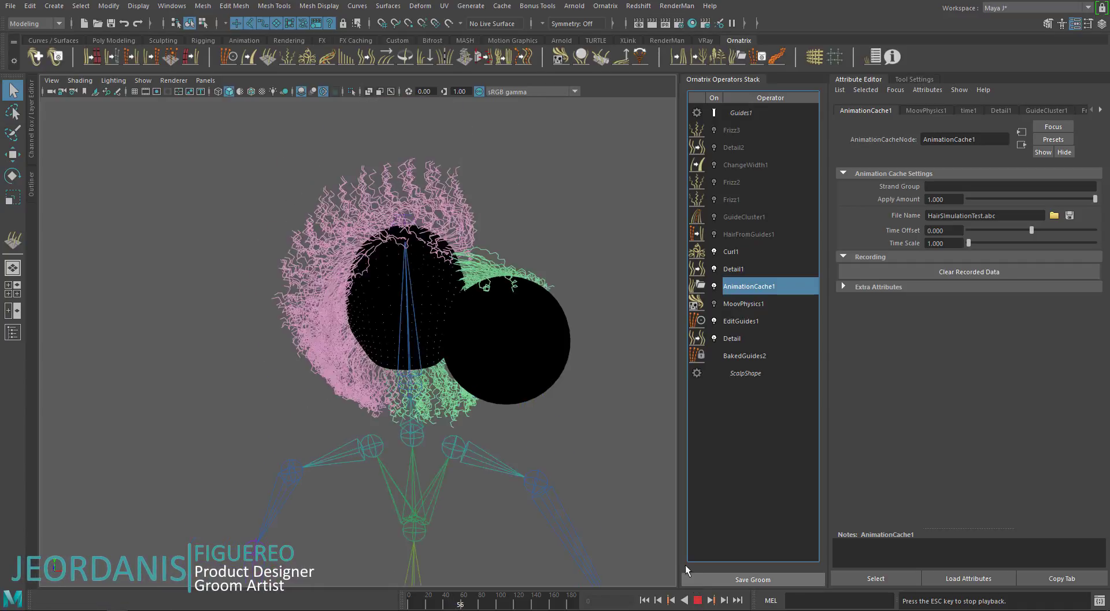
Hide the black collision sphere with H after orbiting around the hair
left_click_drag(521, 342, 342, 418, "alt")
middle_click_drag(342, 419, 505, 422, "alt")
left_click_drag(505, 421, 323, 254, "alt")
left_click(293, 346)
key("h")
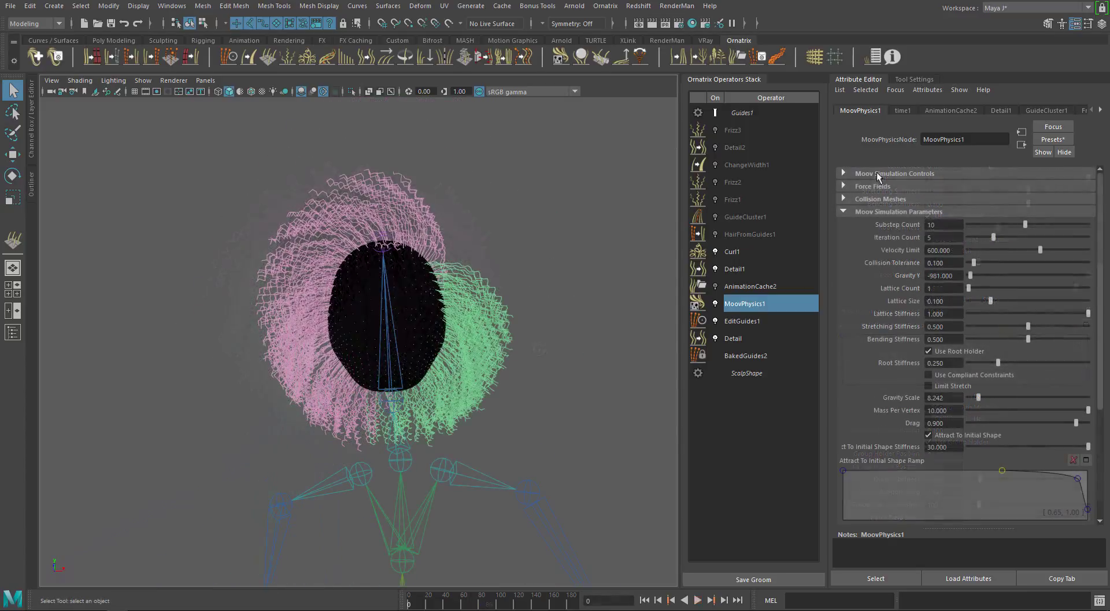
Expand Moov Simulation Controls and collapse Moov Simulation Parameters for MoovPhysics1
left_click(877, 171)
left_click(866, 294)
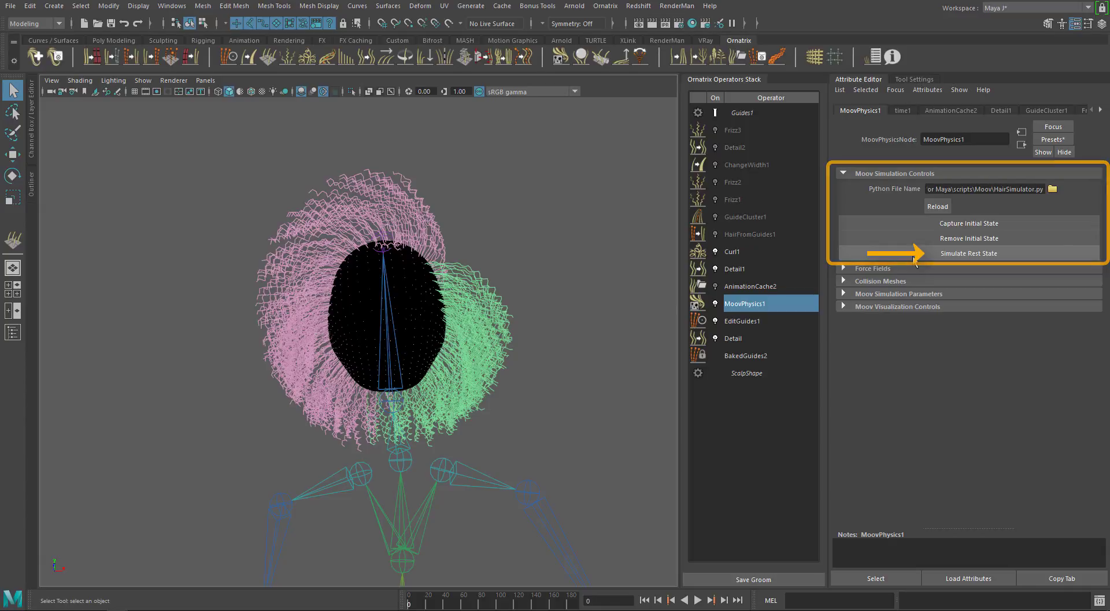
Run the hair simulation to frame 17 and capture that pose as the initial state
middle_click_drag(509, 384, 537, 365, "alt")
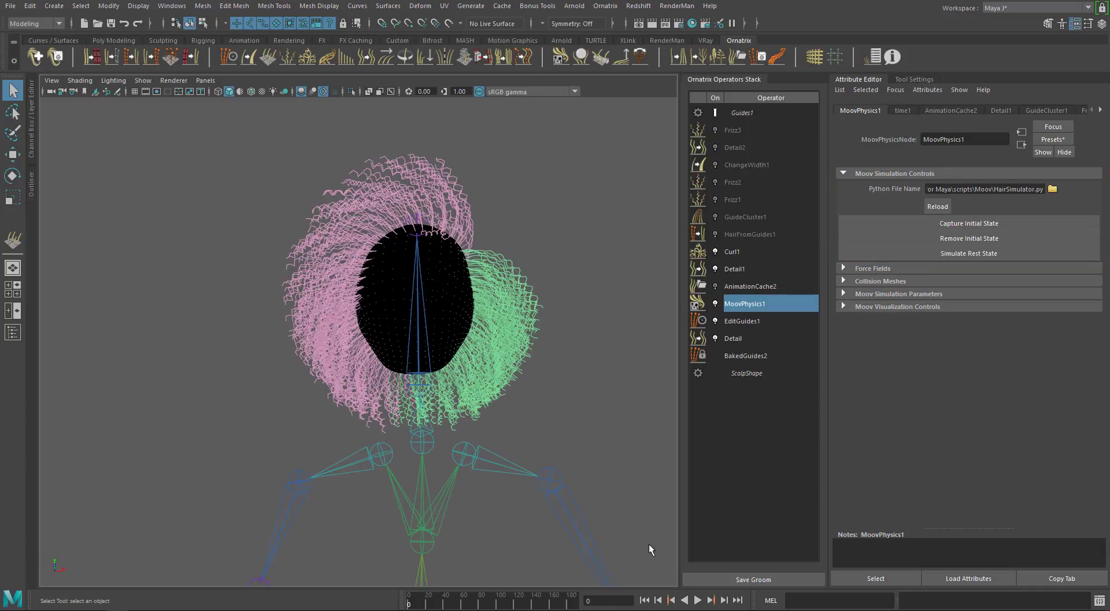
left_click(698, 601)
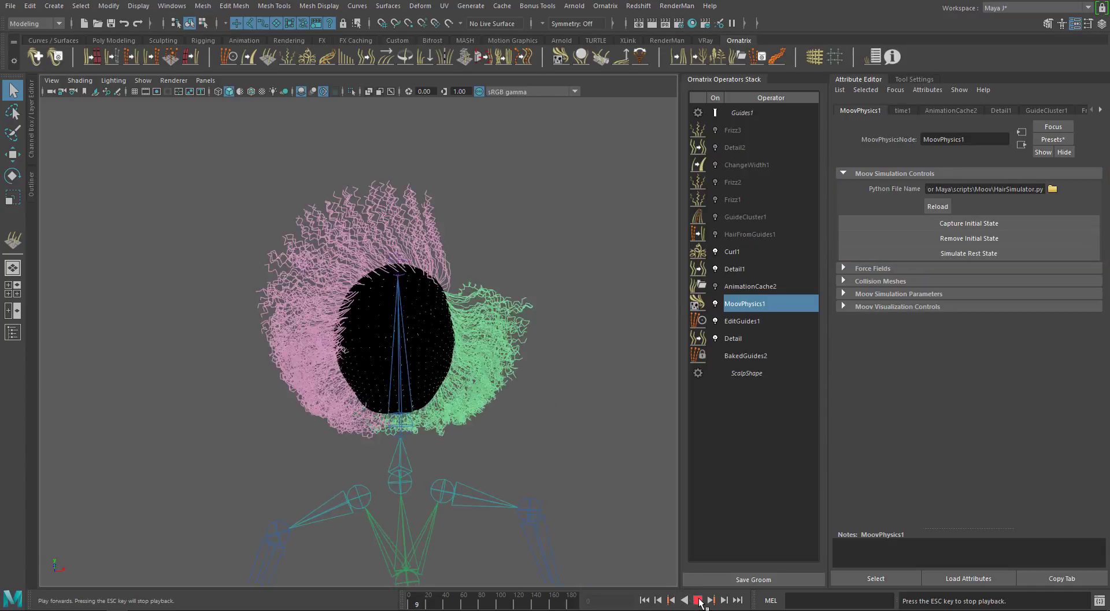
left_click(698, 600)
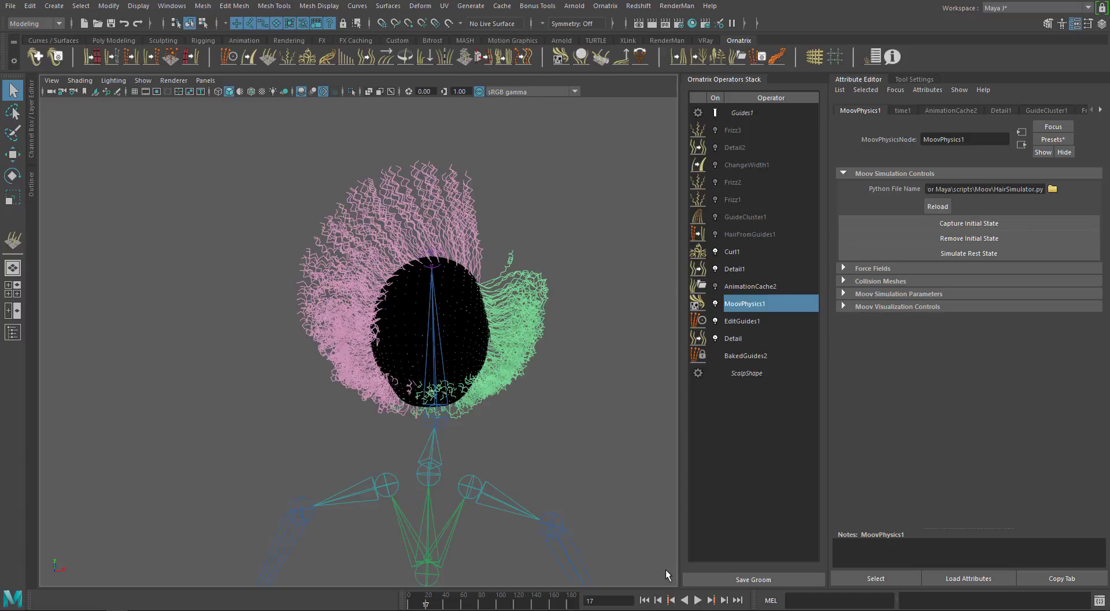
left_click_drag(555, 485, 580, 489, "alt")
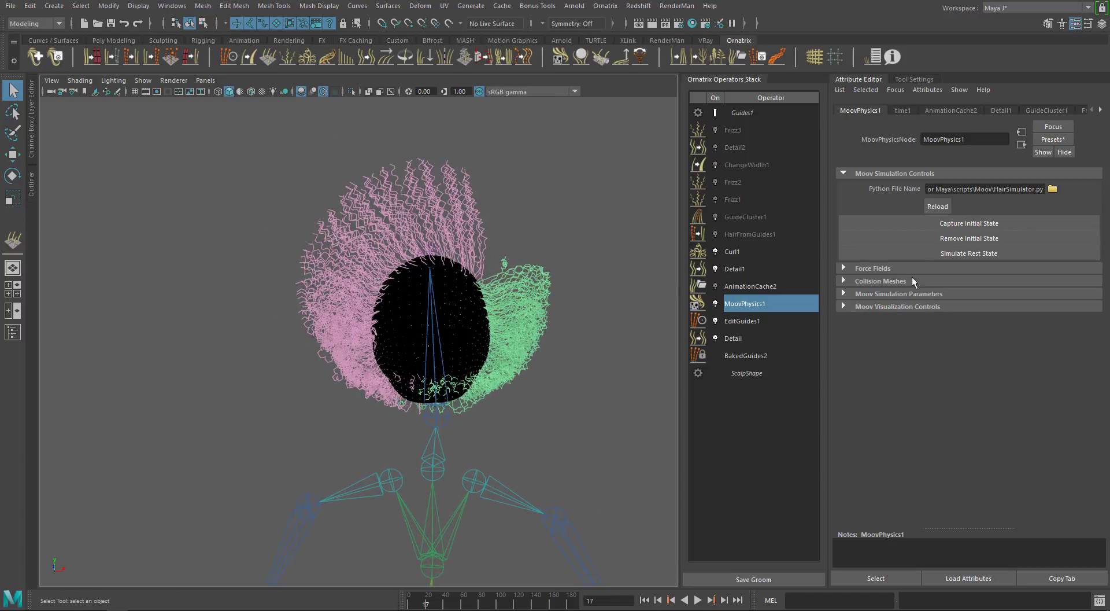
left_click(910, 224)
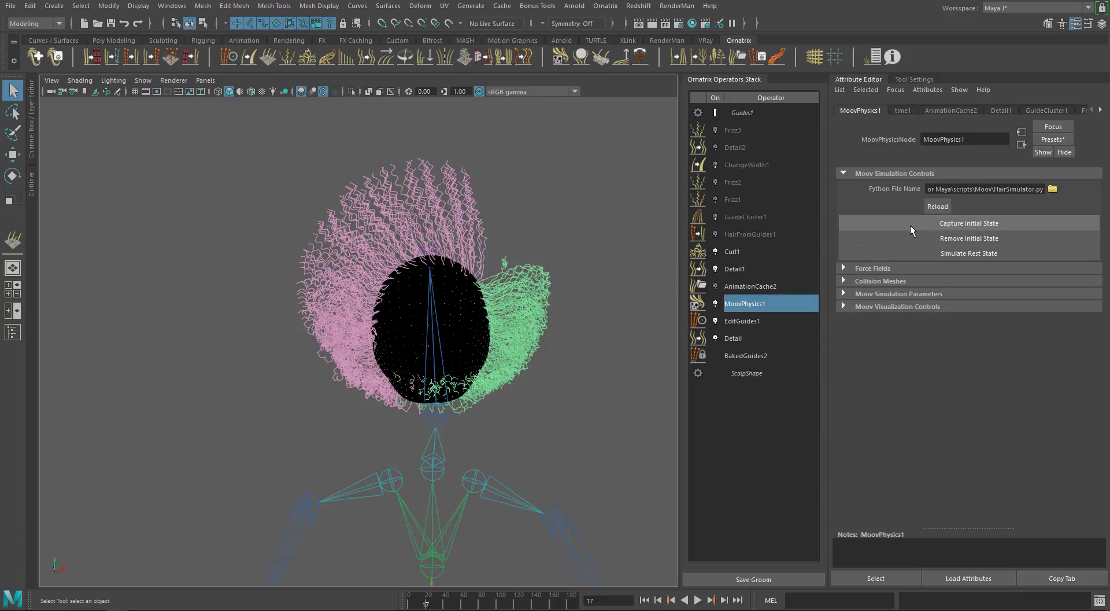
Rewind to frame 0 and replay the simulation from the captured initial state
left_click(644, 600)
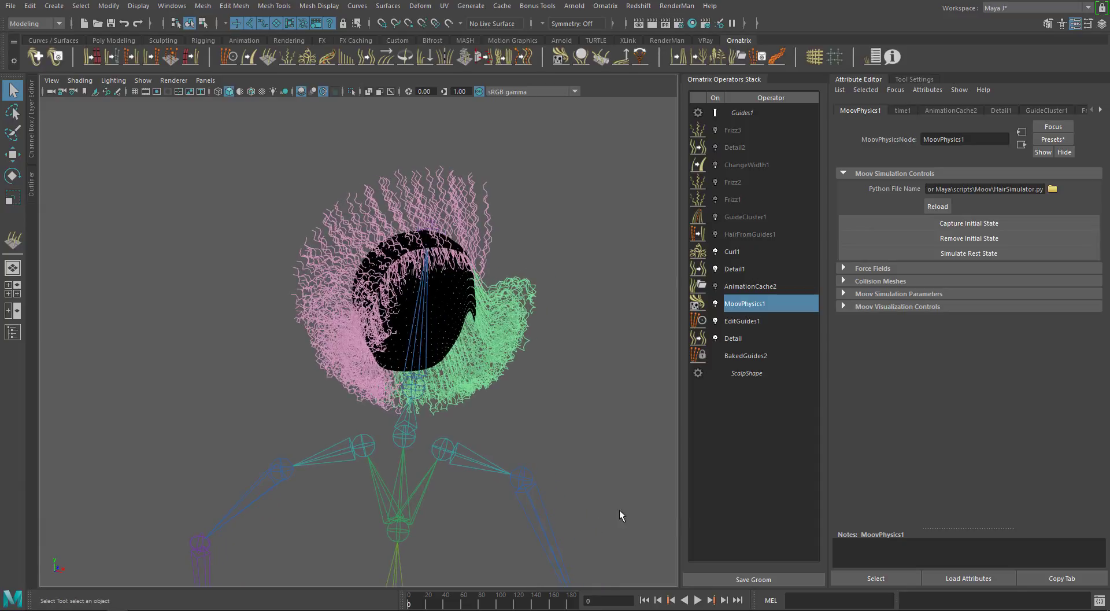
left_click_drag(559, 451, 492, 425, "alt")
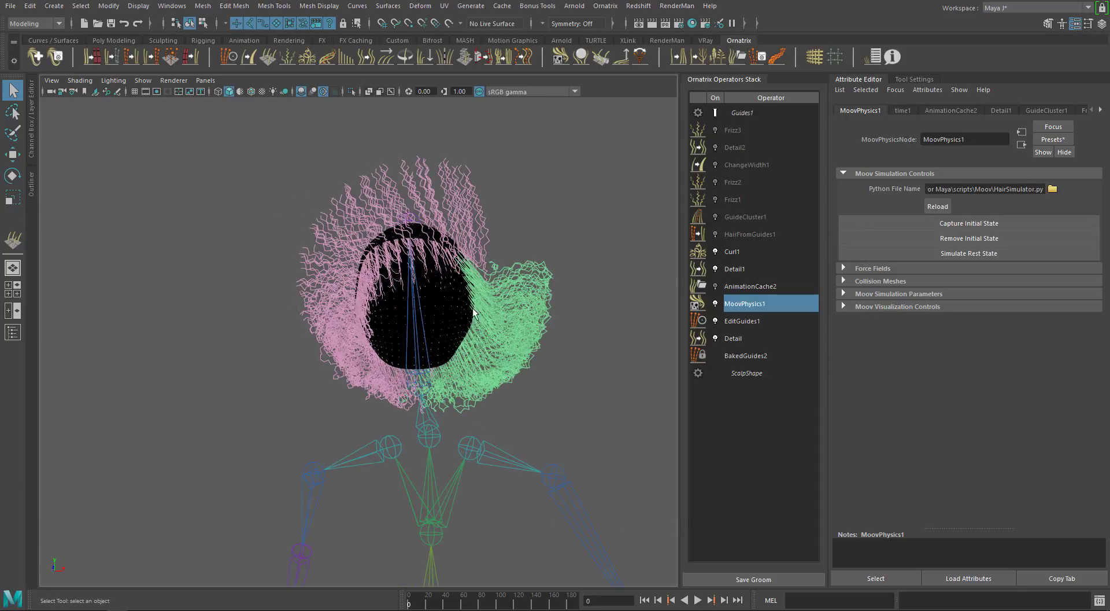
left_click_drag(465, 347, 640, 493, "alt")
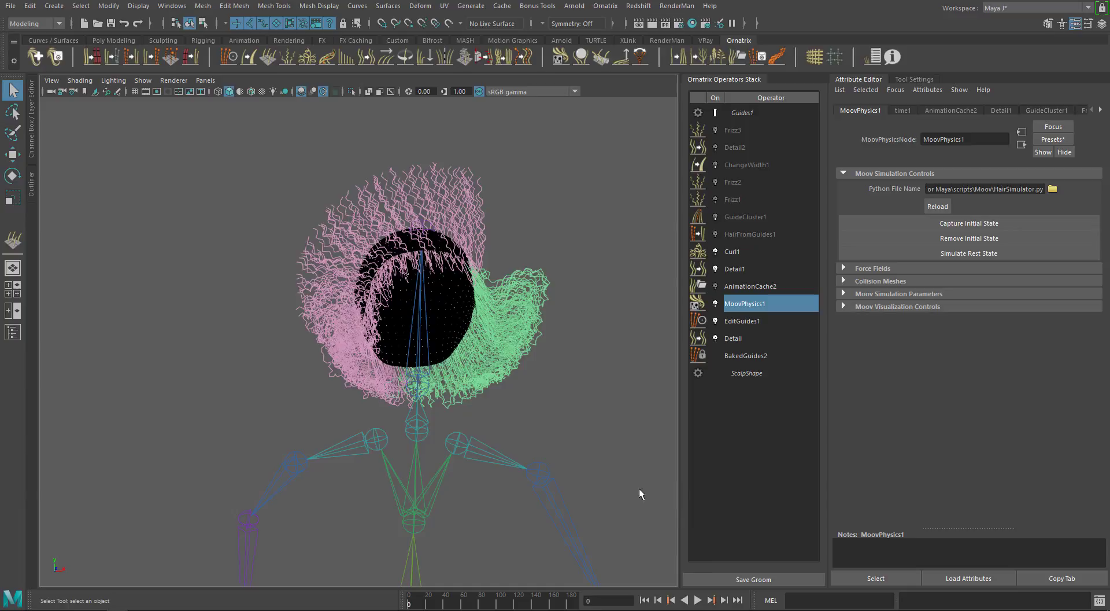
left_click(697, 600)
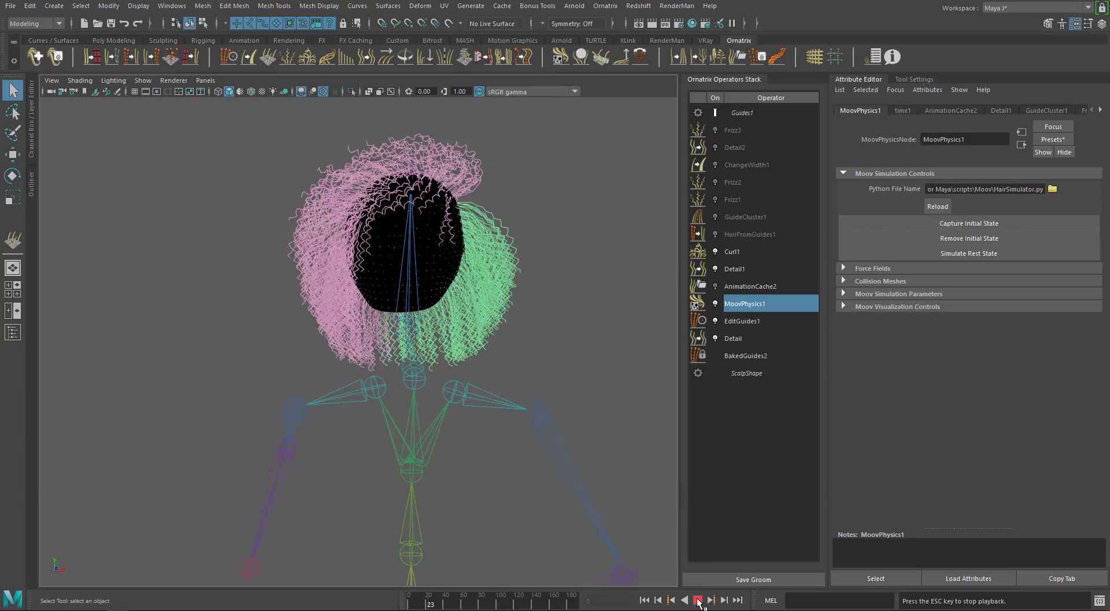
Stop the curly groom playback at frame 24
left_click(698, 601)
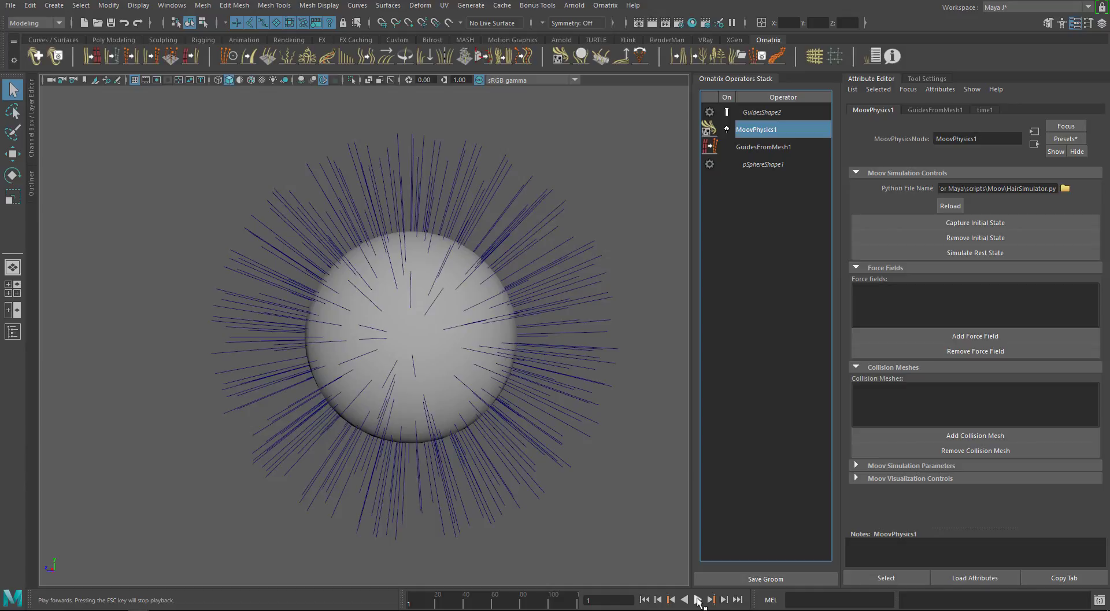
Play the sphere guides to frame 99, rewind, and simulate a rest state
left_click(698, 599)
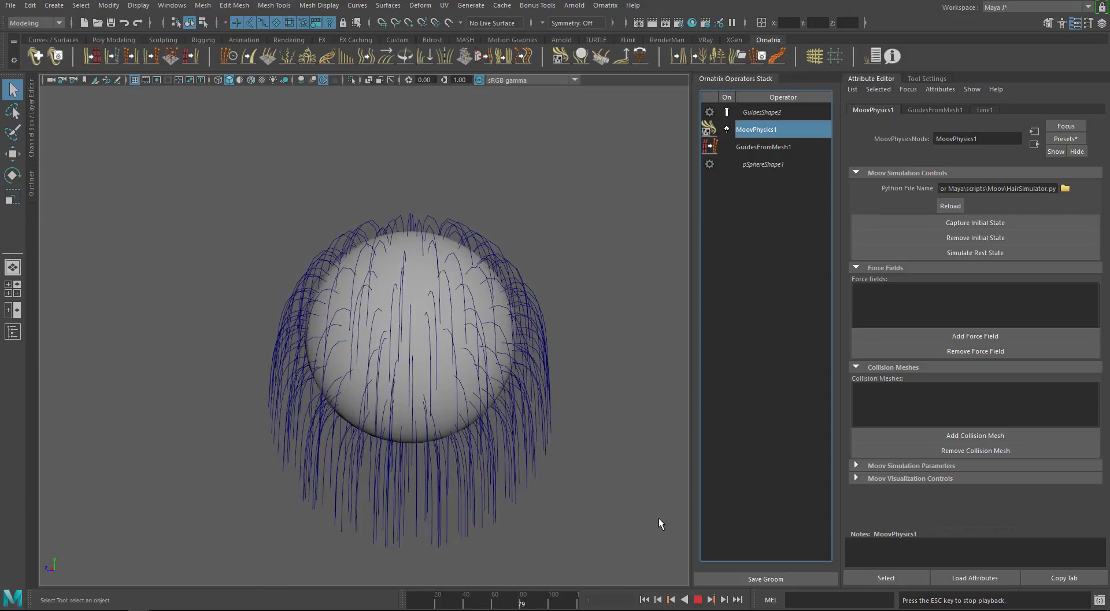
left_click(698, 599)
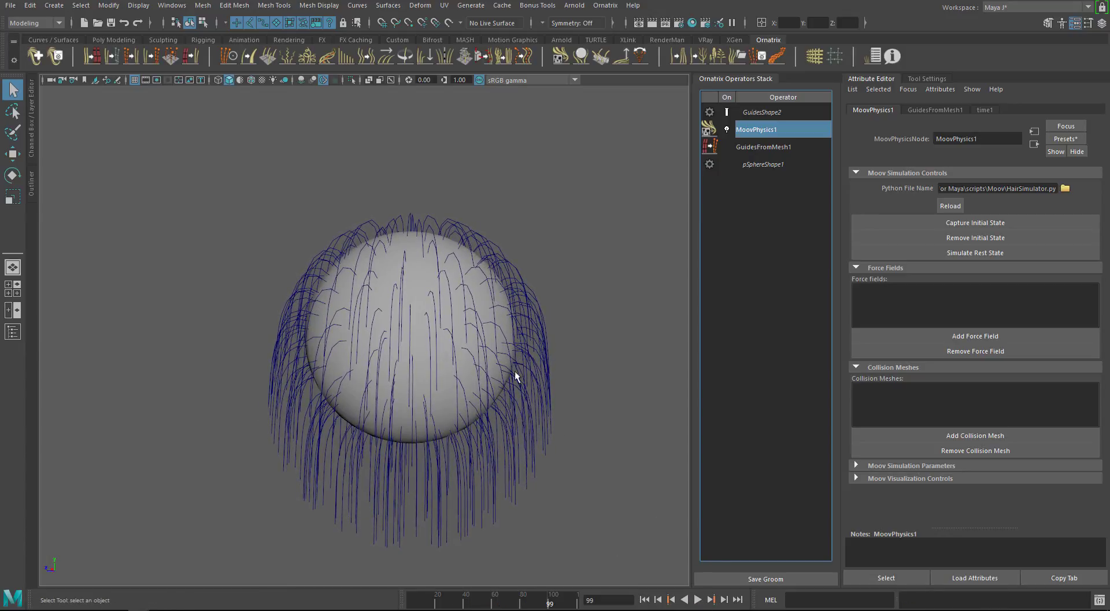
left_click(645, 599)
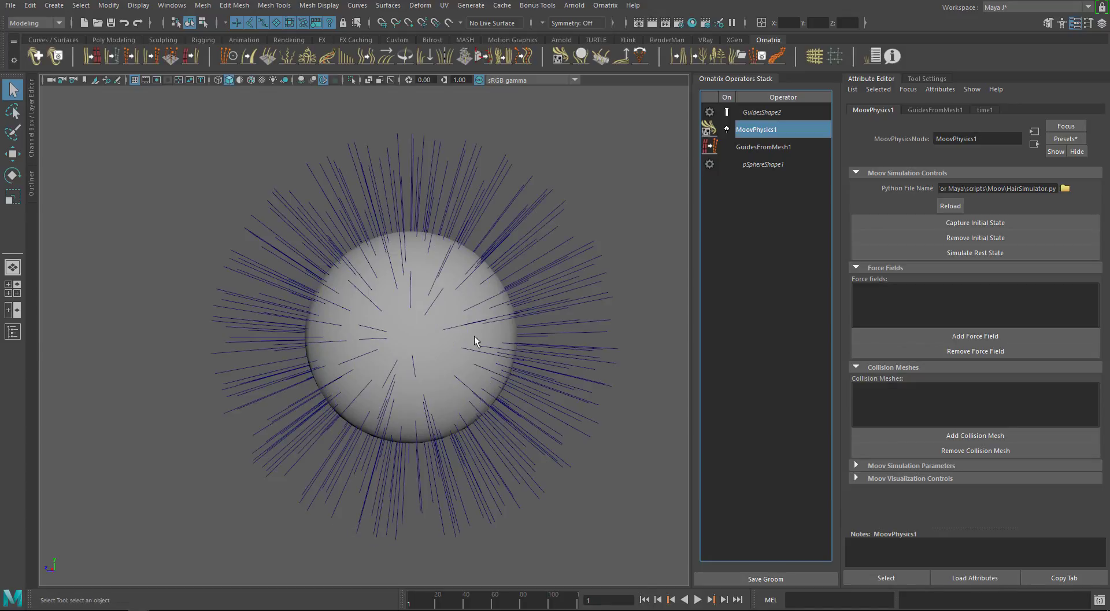
left_click(929, 252)
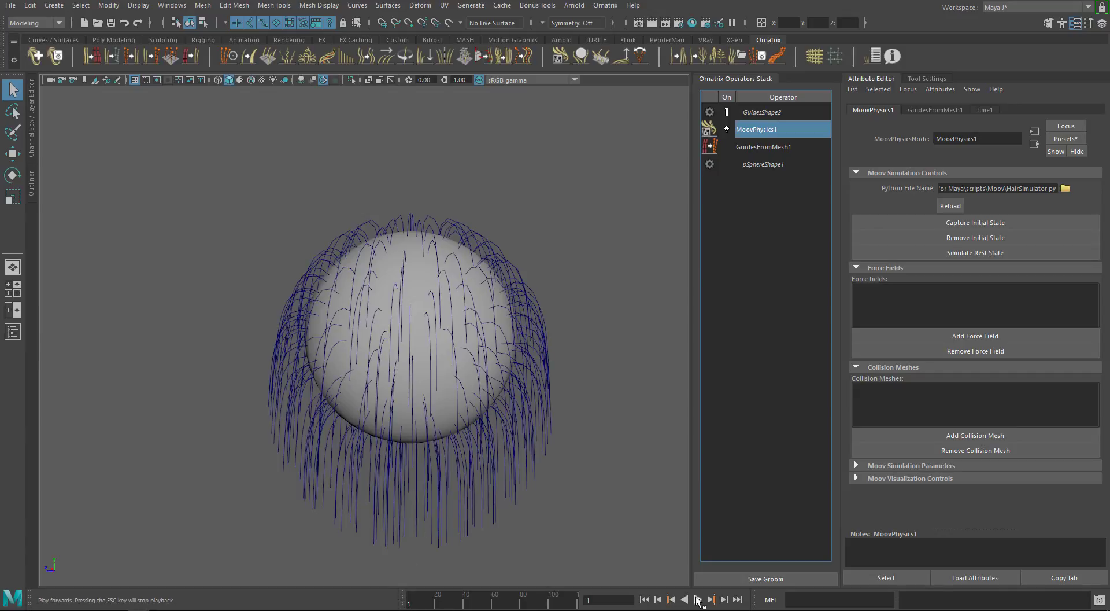
Capture the draped pose as initial state, test it to frame 56, then remove it
left_click(915, 222)
left_click(697, 599)
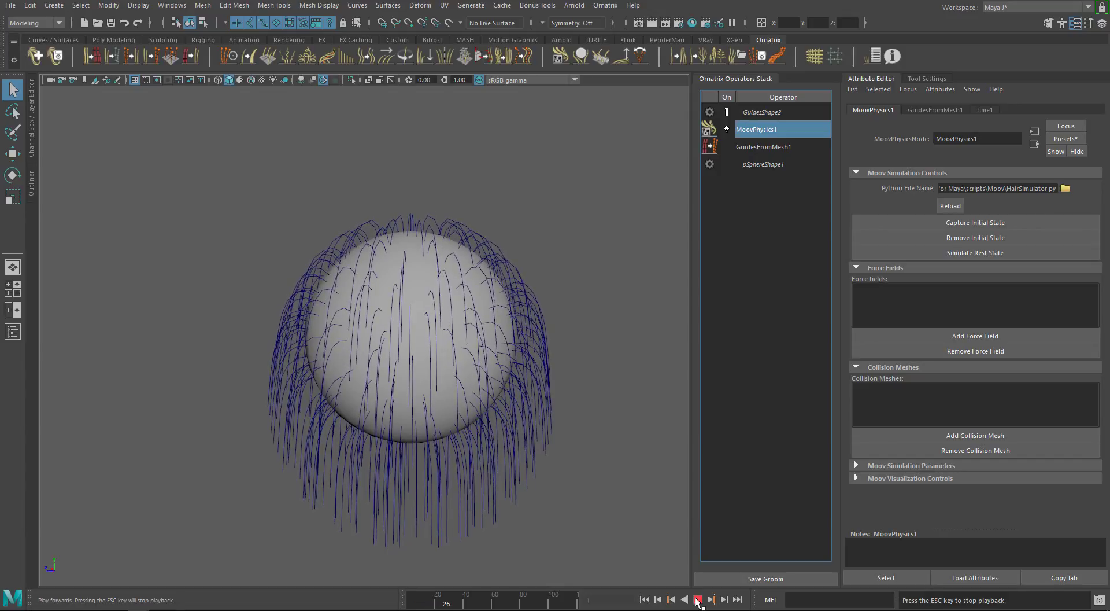
left_click(697, 600)
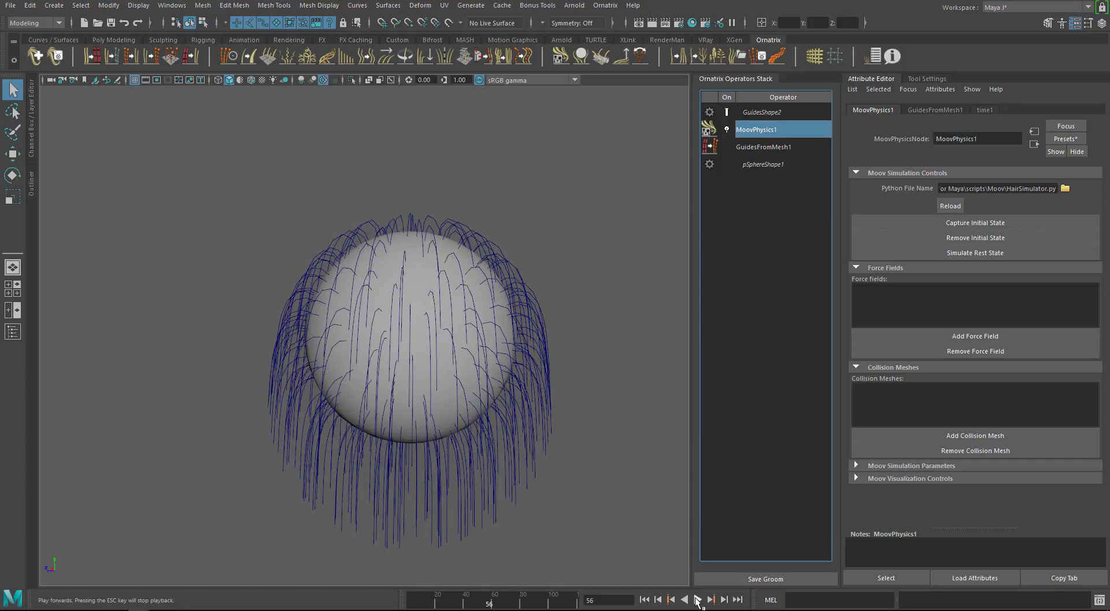
left_click(645, 601)
left_click(914, 236)
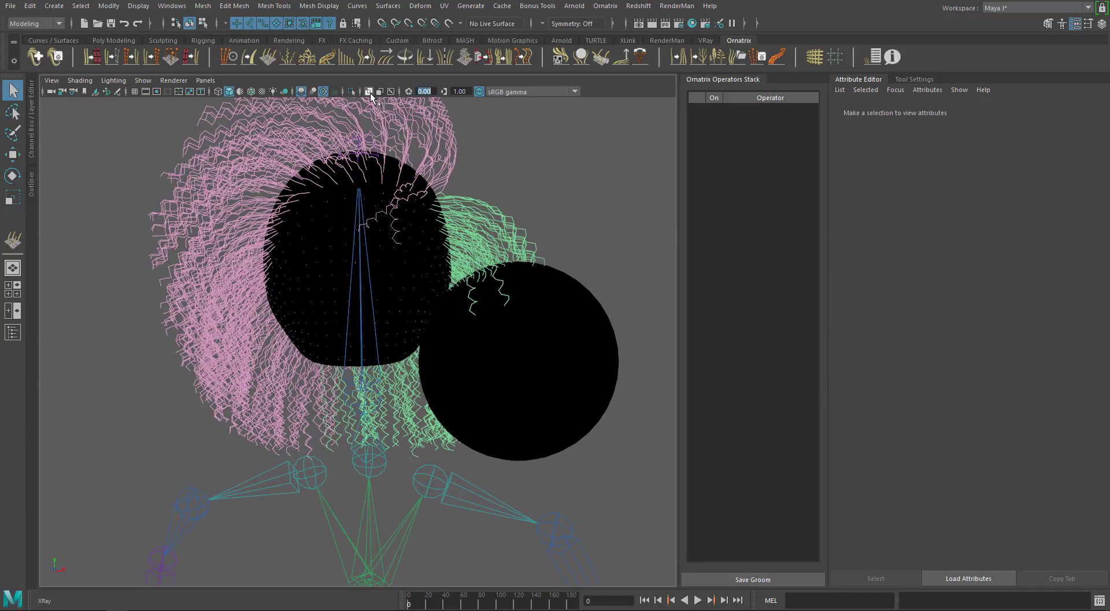
Enable X-Ray on the curly groom scene and select then deselect the black sphere
left_click(369, 91)
mouse_move(461, 215)
left_mouse_down("alt")
mouse_move(498, 291)
mouse_move(568, 306)
mouse_move(451, 346)
mouse_move(260, 362)
left_mouse_up("alt")
left_click(152, 390)
left_click_drag(107, 349, 358, 400, "alt")
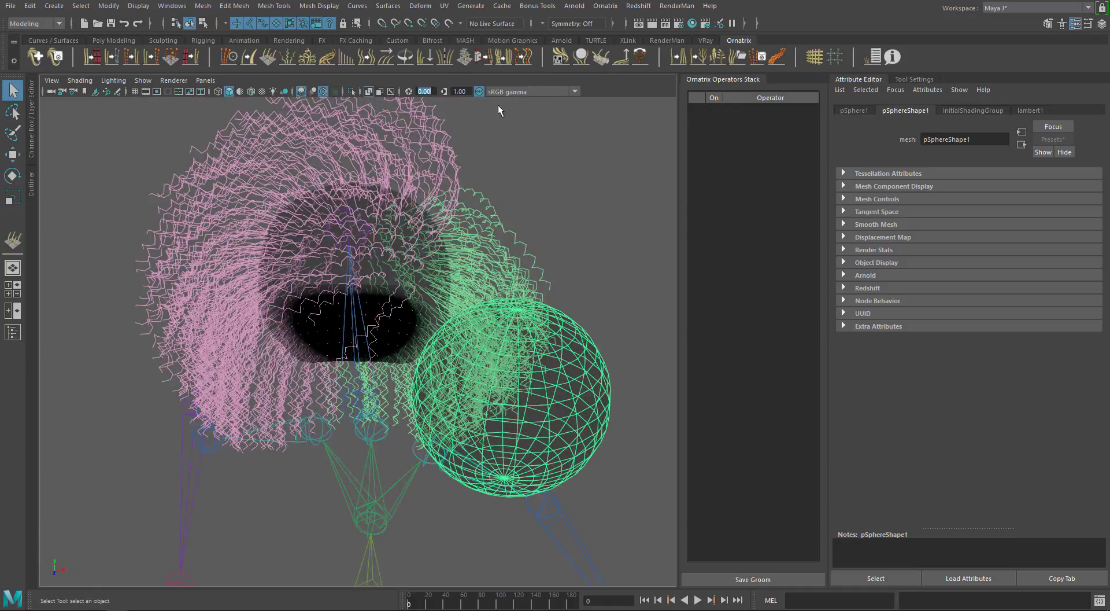
left_click_drag(393, 115, 545, 274, "alt")
left_click(545, 274)
left_click_drag(516, 314, 578, 449, "alt")
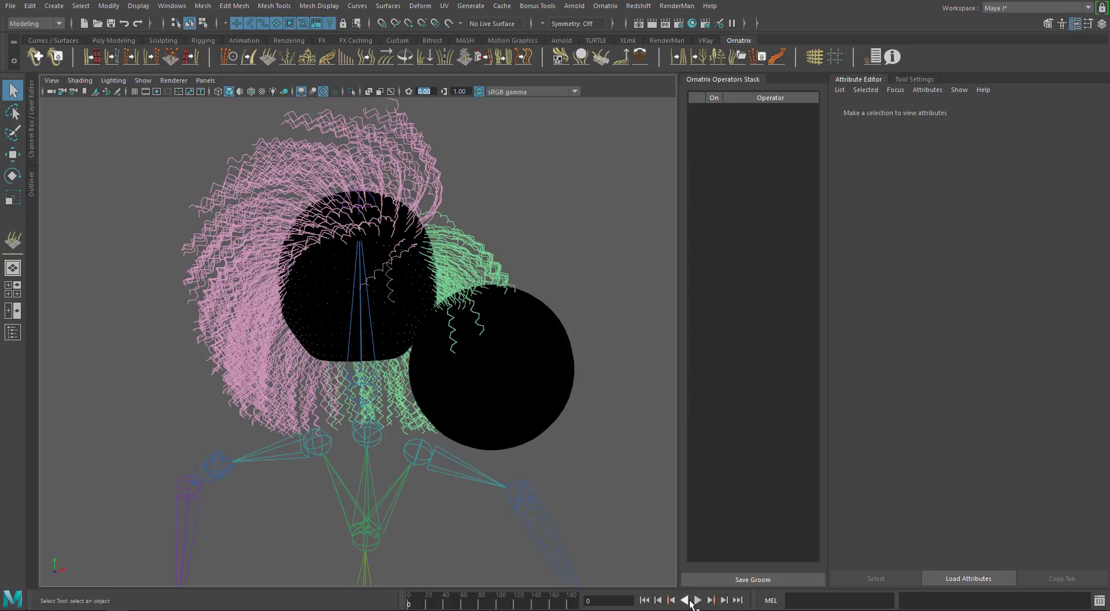
Play the simulation to frame 38, then select the hair to load its operator stack
left_click(697, 600)
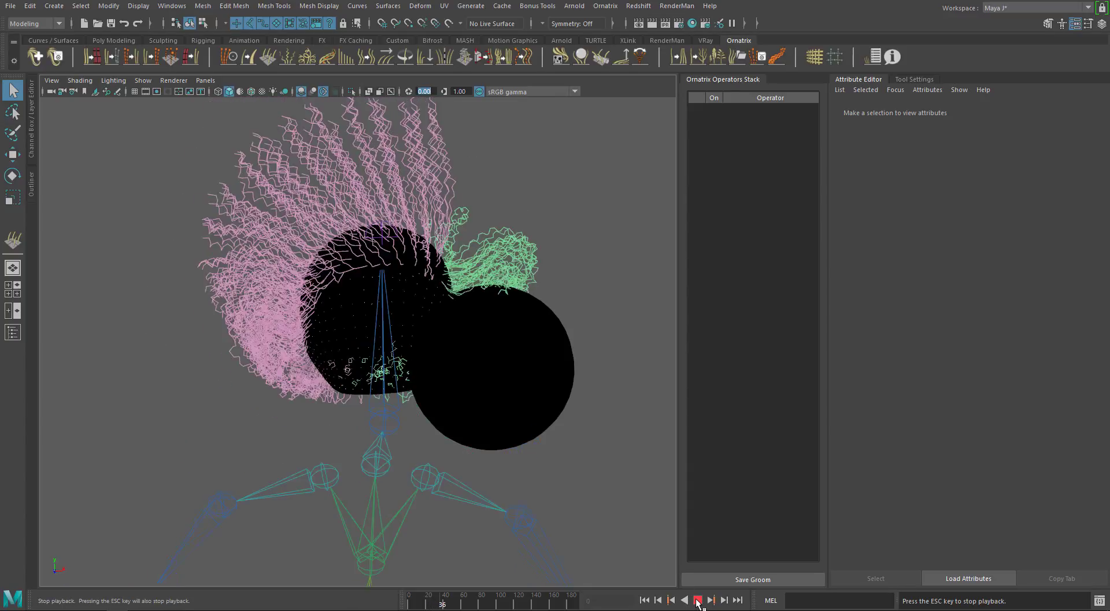
key("Escape")
left_click_drag(590, 399, 461, 367, "alt")
left_click(464, 261)
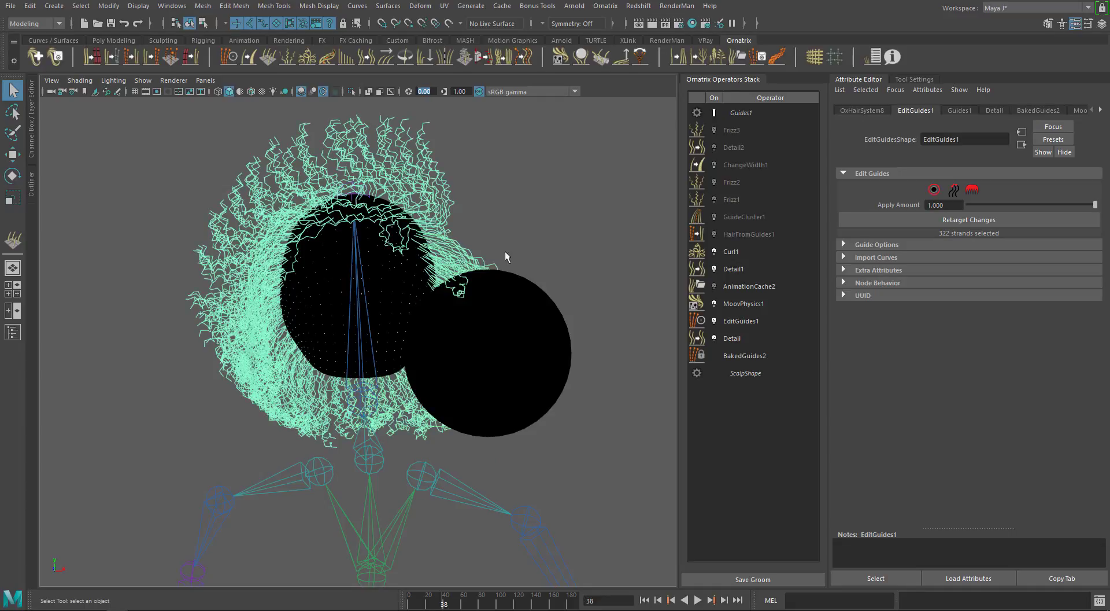
mouse_move(505, 252)
left_mouse_down("alt")
mouse_move(550, 239)
mouse_move(515, 250)
left_mouse_up("alt")
Add the sphere (pSphereShape1) as MoovPhysics1's collision mesh
left_click(746, 304)
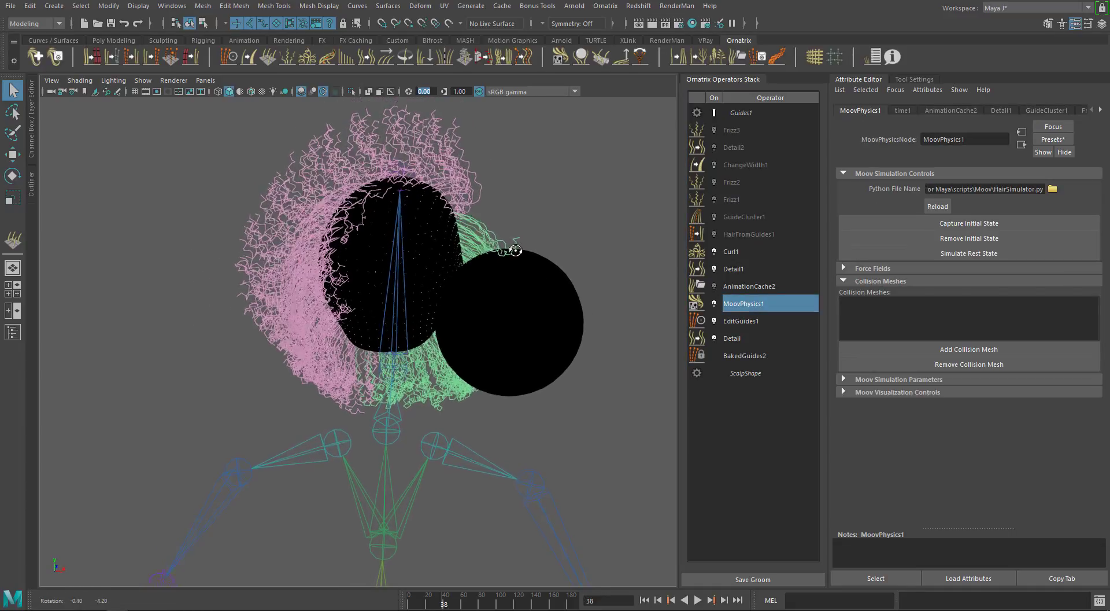
left_click(907, 349)
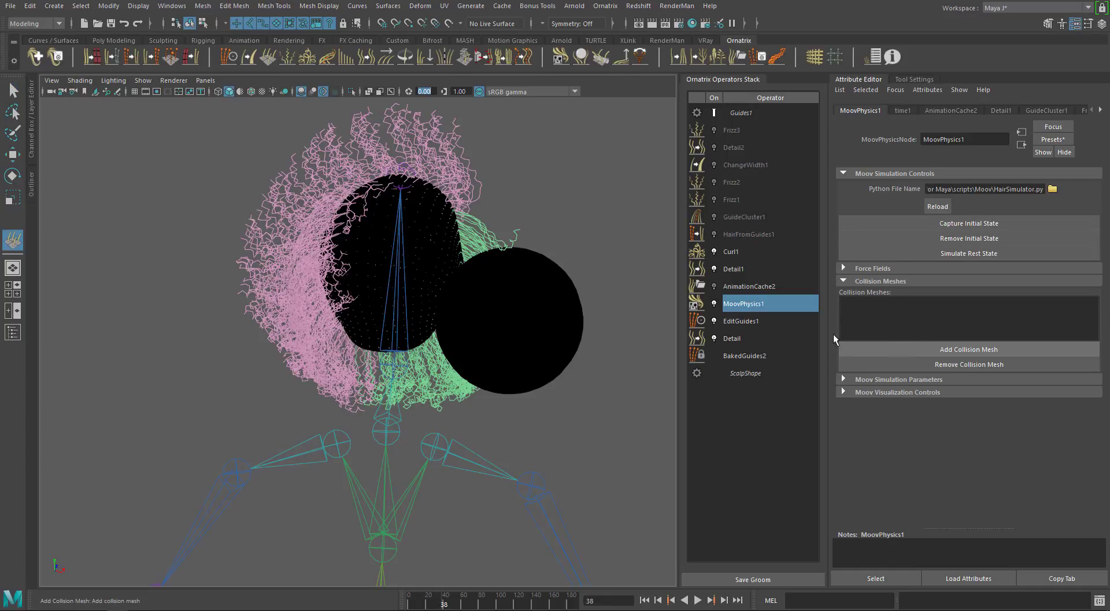
left_click(533, 301)
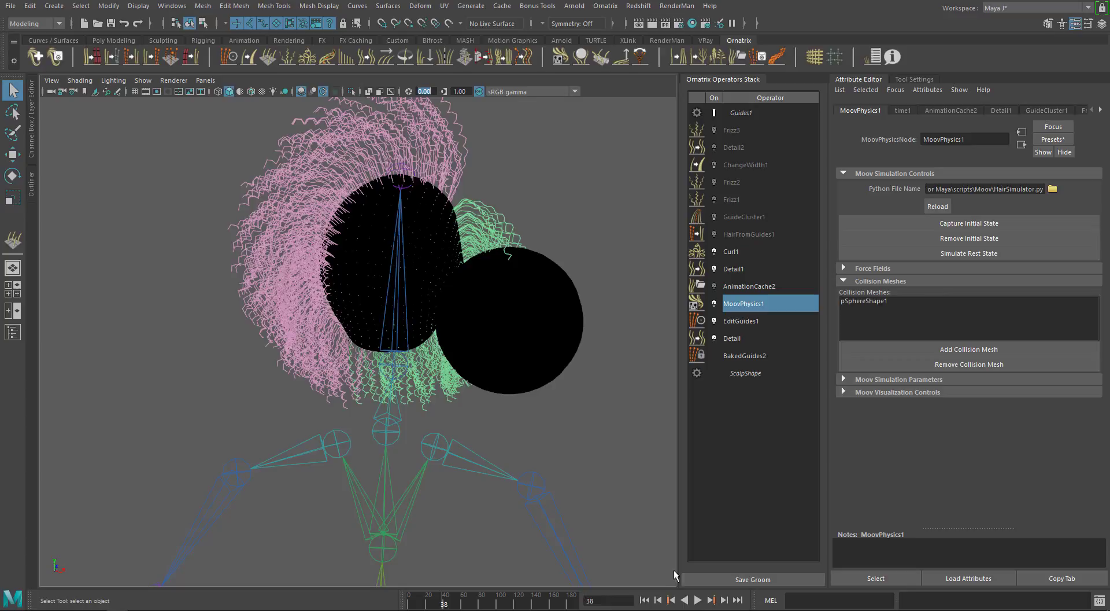
left_click_drag(474, 330, 442, 382, "alt")
Test-play the simulation with the new collision mesh, then reset to frame 0
left_click(697, 600)
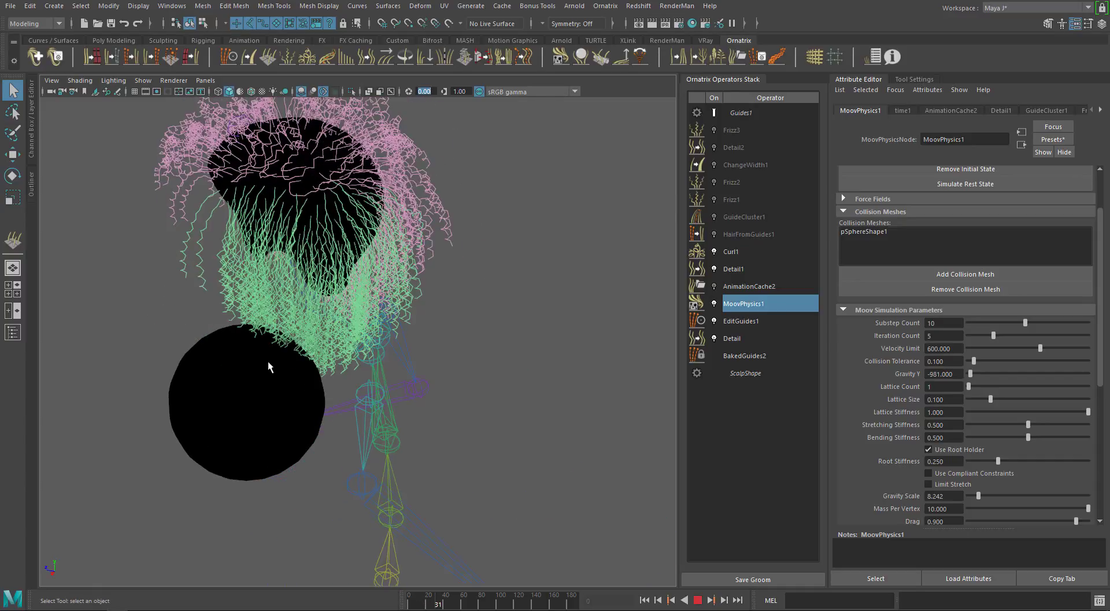
left_click(698, 599)
left_click(645, 600)
Turn on Collide With Meshes in the MoovPhysics1 settings
scroll(865, 397, "down", 1)
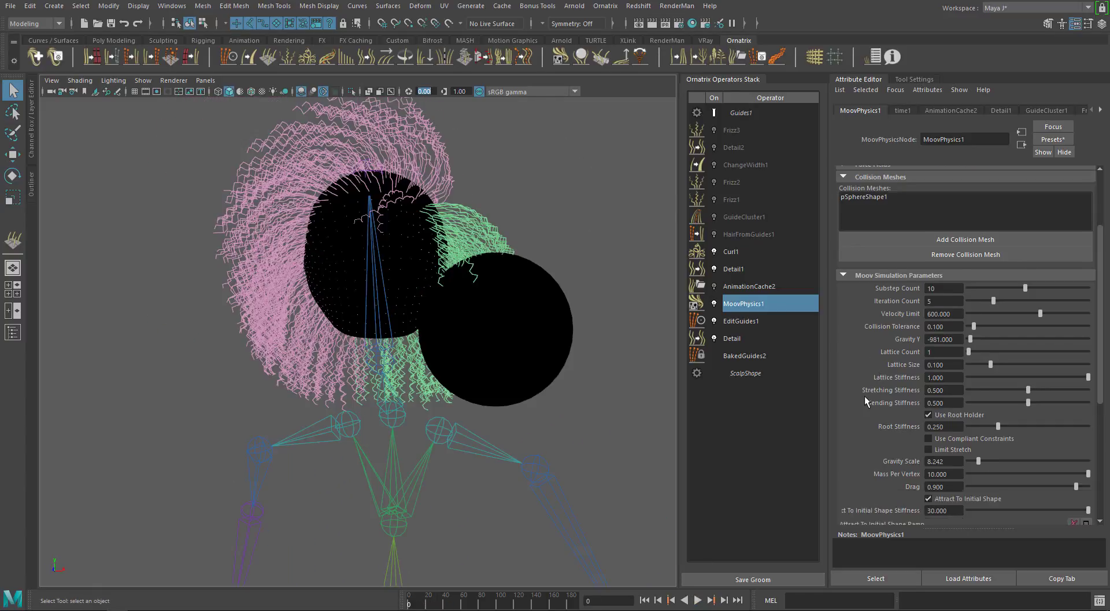
scroll(844, 343, "down", 10)
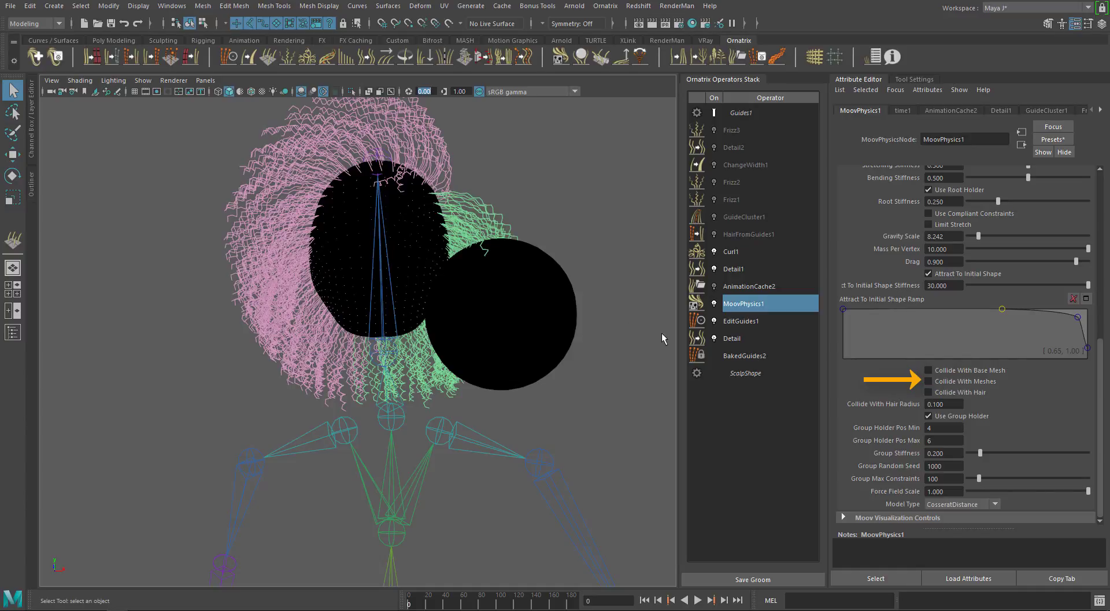
left_click(962, 381)
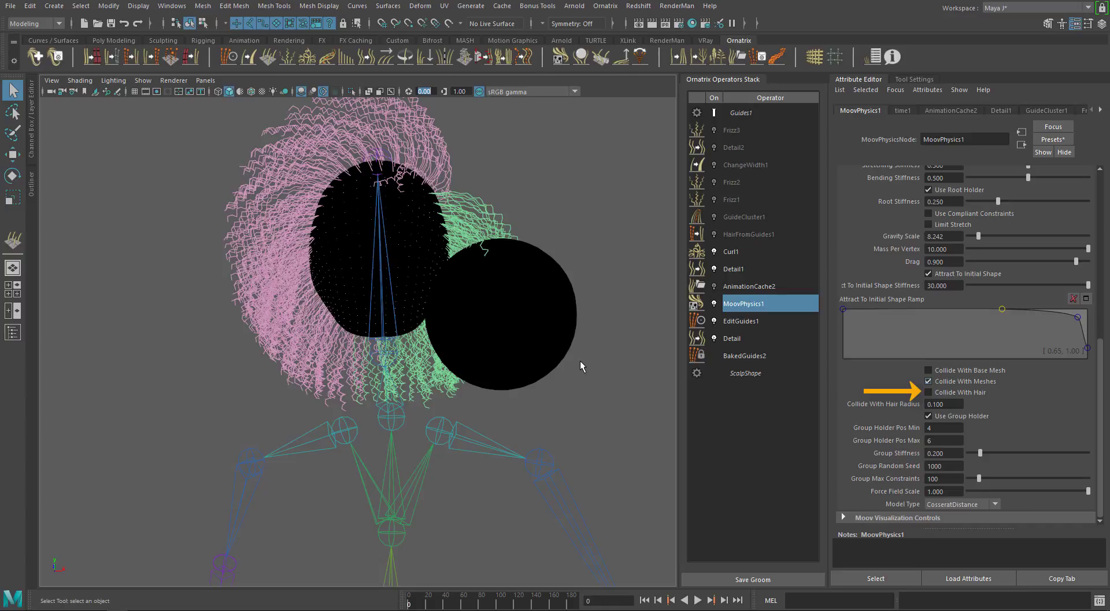
Play the hair simulation to frame 106, watching the sphere push the curls aside
middle_click_drag(588, 412, 603, 422, "alt")
left_click(698, 600)
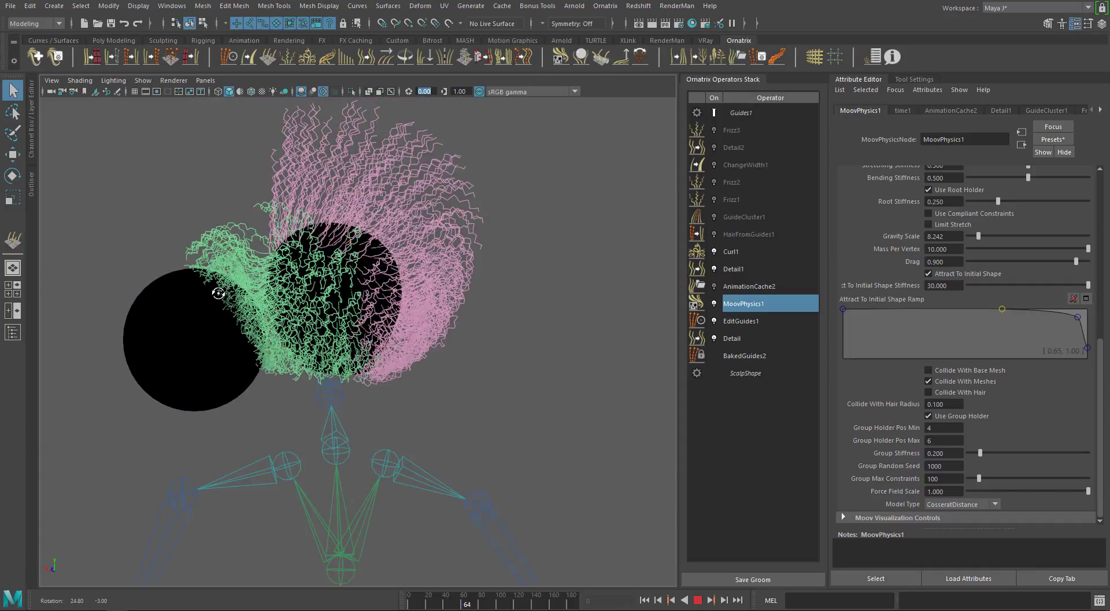
left_click_drag(248, 296, 290, 326, "alt")
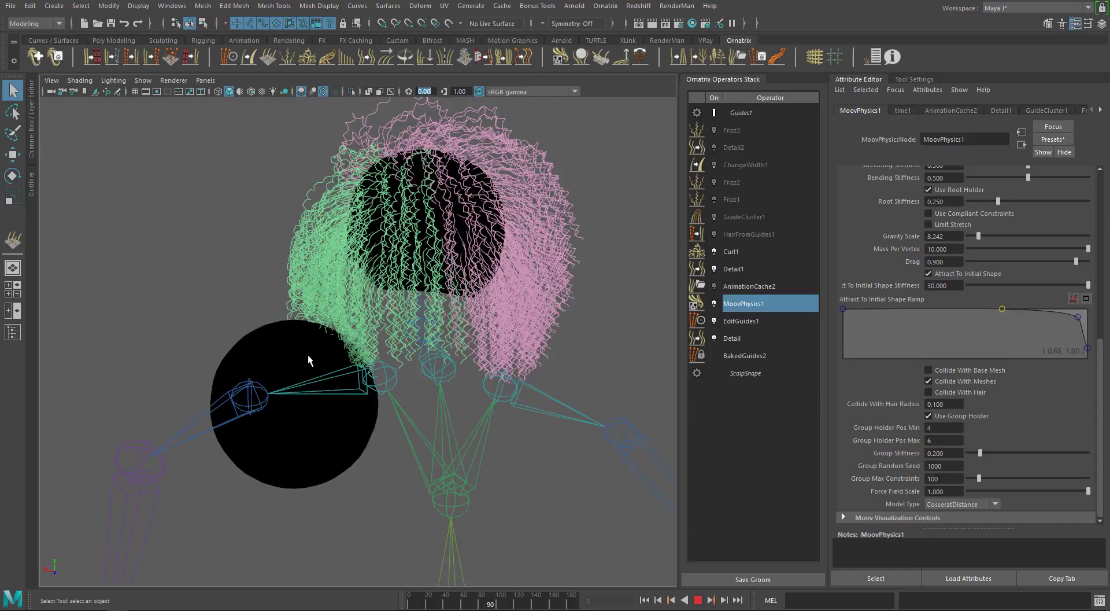
left_click(699, 601)
Set MoovPhysics1's Collision Tolerance to 1
scroll(867, 270, "up", 2)
scroll(866, 269, "up", 3)
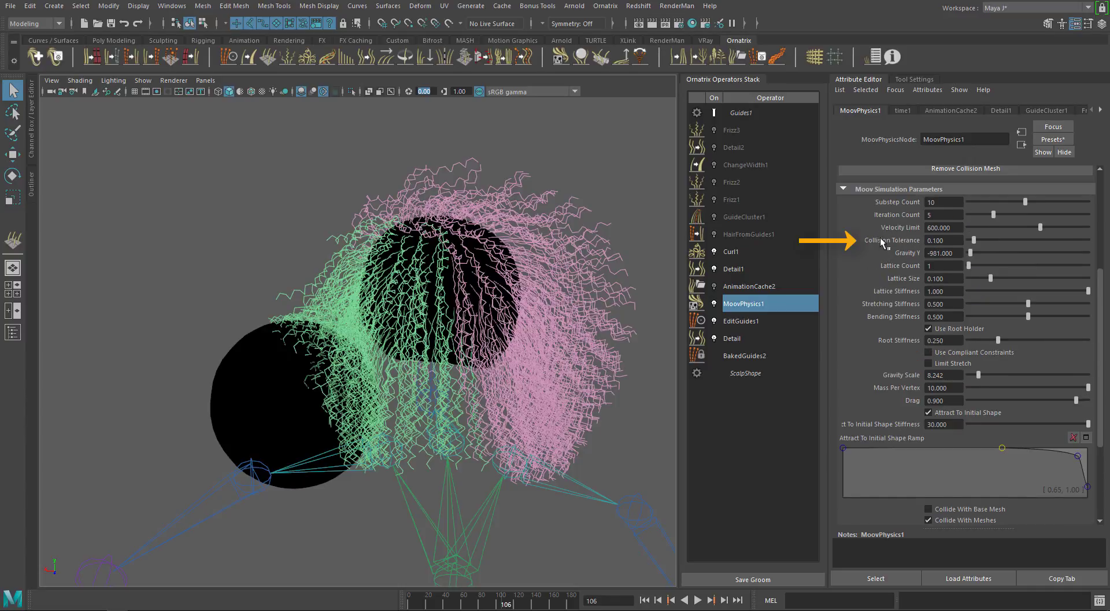
double_click(942, 240)
type("1")
key("Return")
Rewind the timeline and replay the hair simulation from the start, orbiting around the head
middle_click_drag(507, 444, 564, 363, "alt")
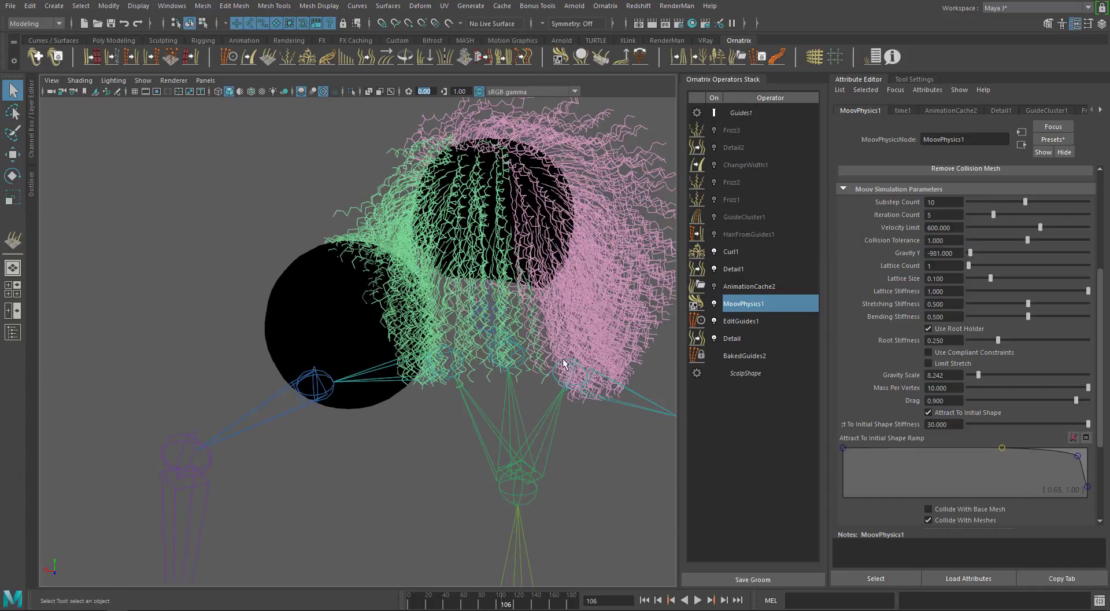
left_click(645, 600)
left_click(698, 600)
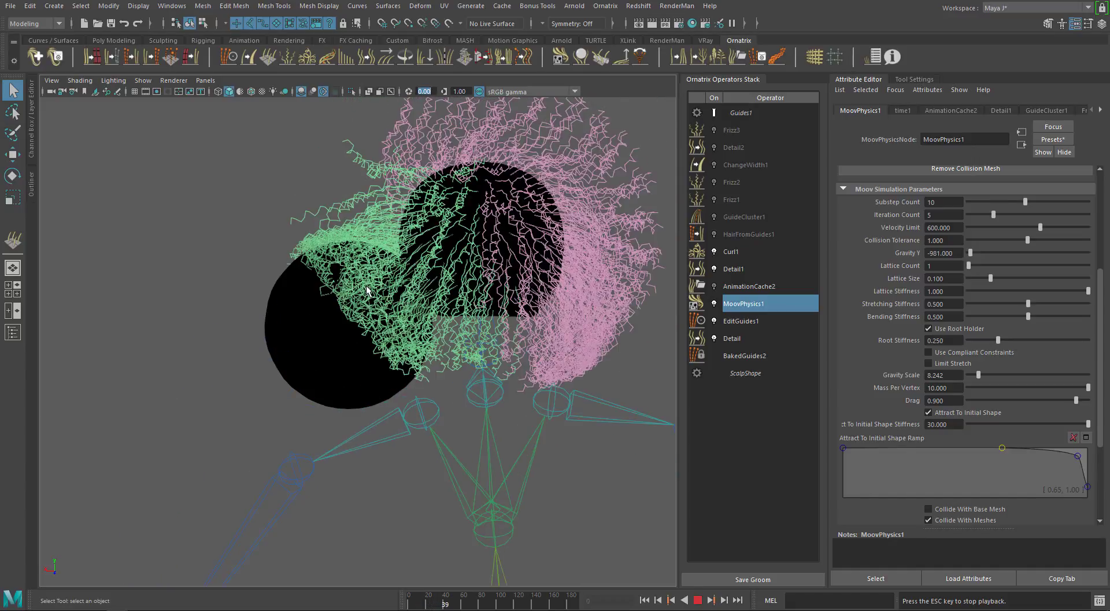
left_click_drag(392, 286, 682, 308, "alt")
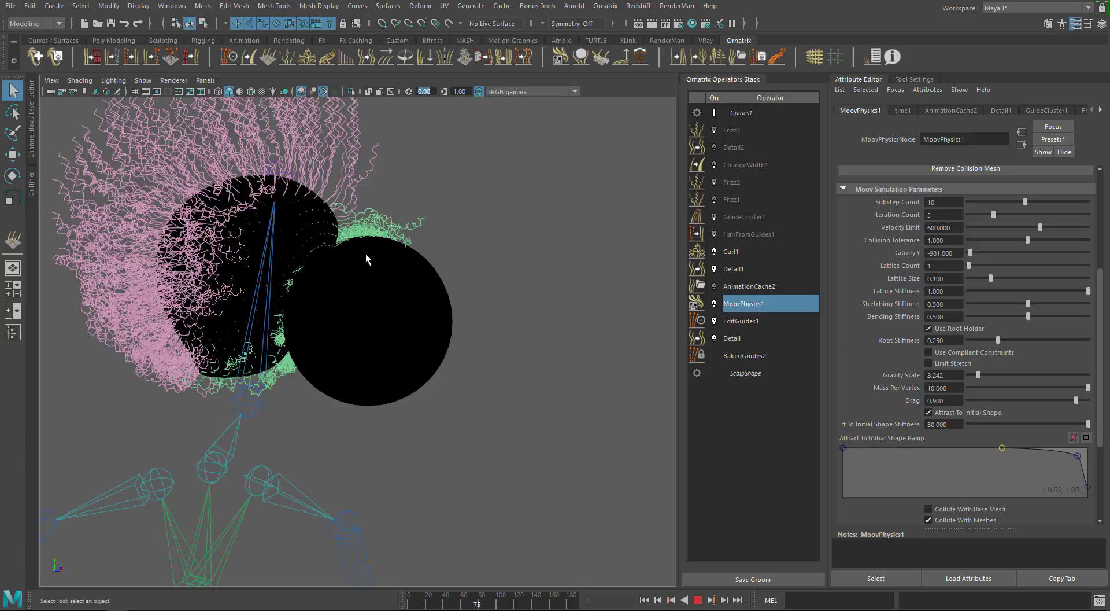
left_click_drag(369, 256, 365, 285, "alt")
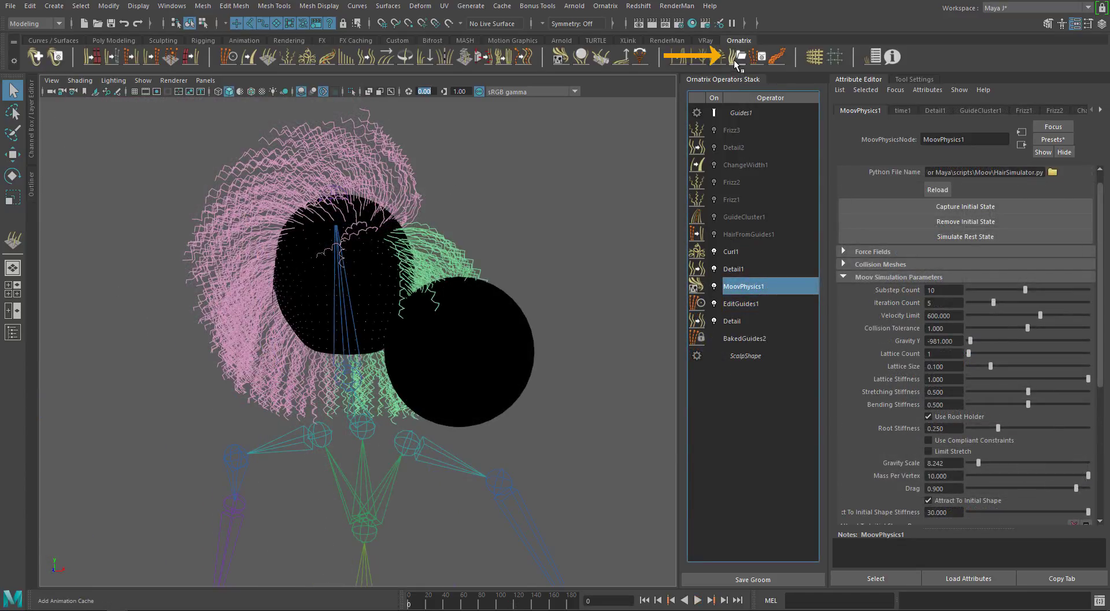
Add AnimationCache1 above MoovPhysics1 with HairSimulationTest.abc as its file, replacing the existing file
left_click(737, 62)
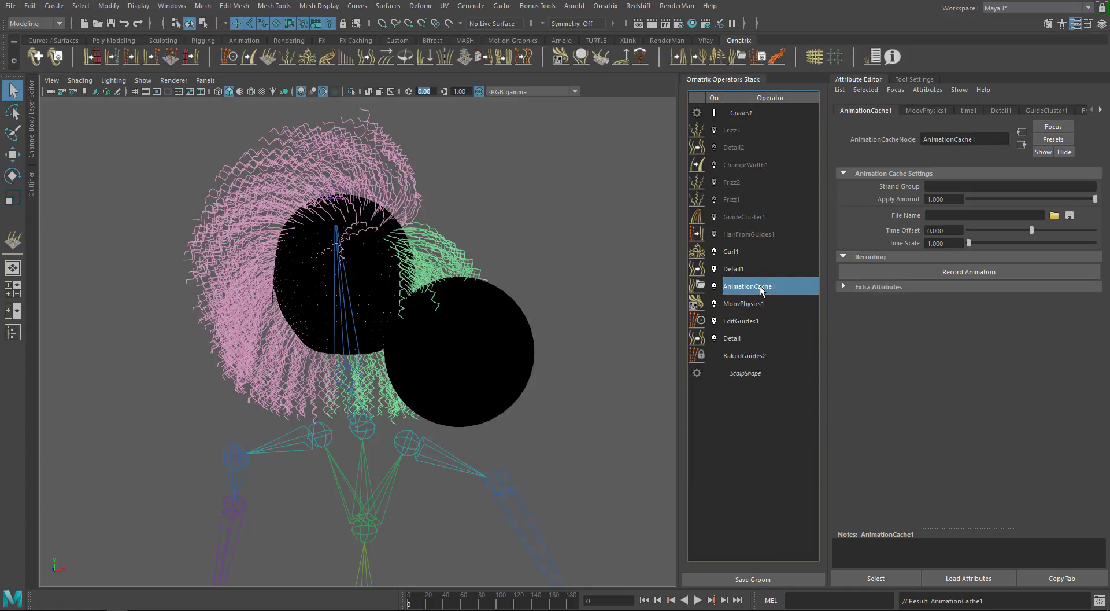
left_click(1072, 217)
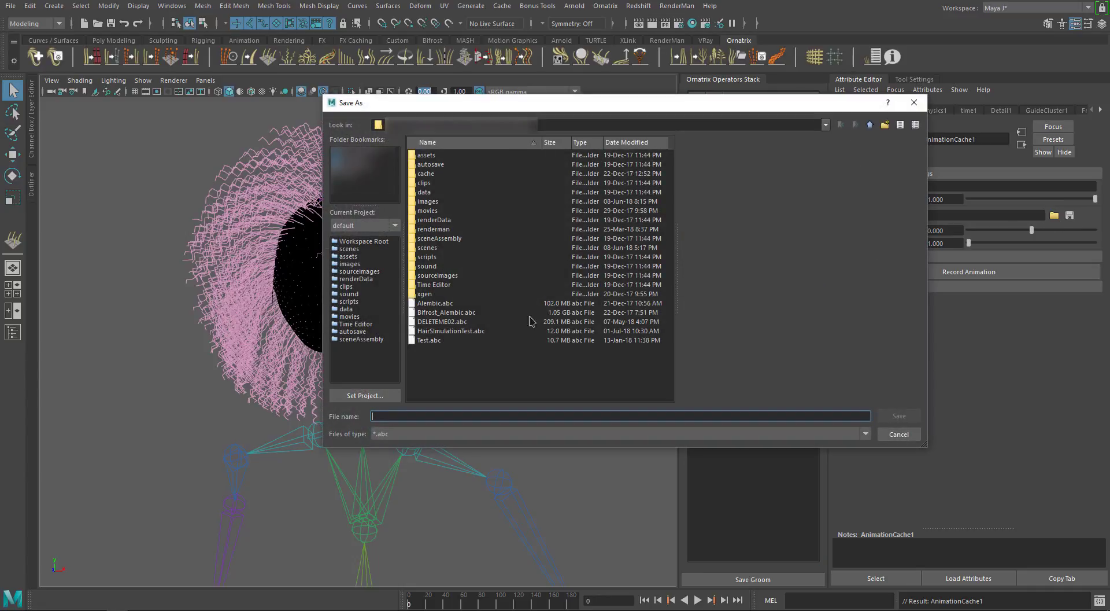
left_click(474, 332)
left_click(898, 416)
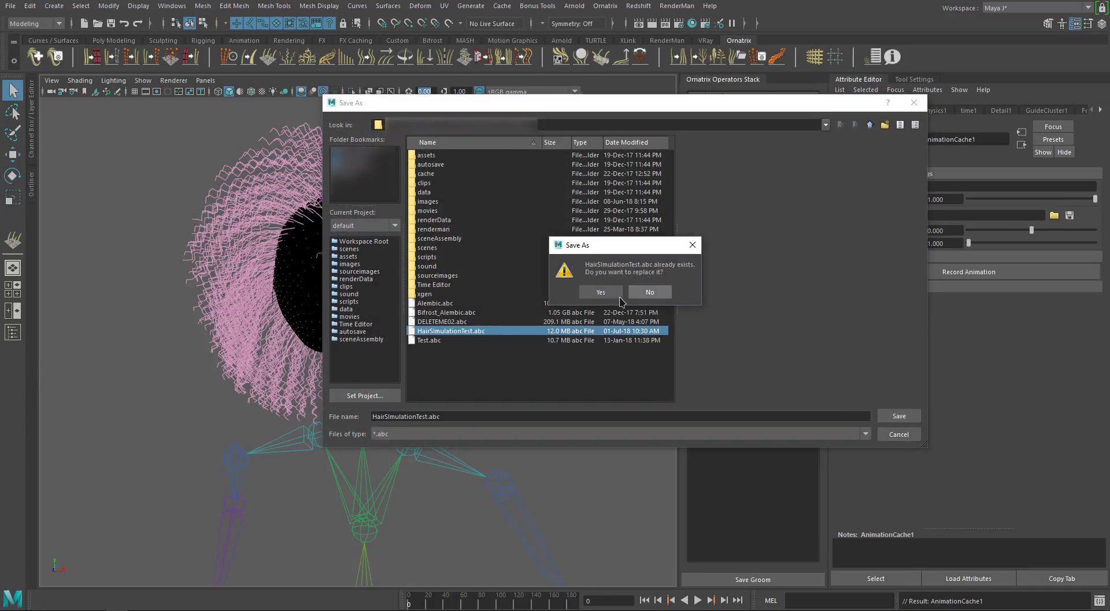
left_click(604, 296)
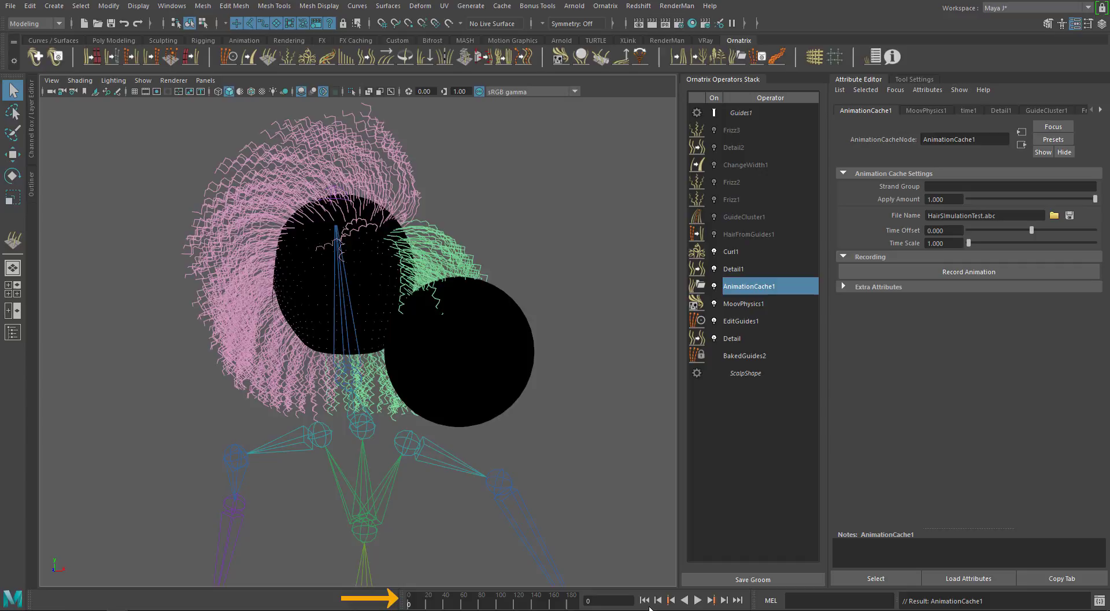
Record the hair simulation through frame 192 into HairSimulationTest.abc with AnimationCache1
left_click_drag(615, 502, 609, 433, "alt")
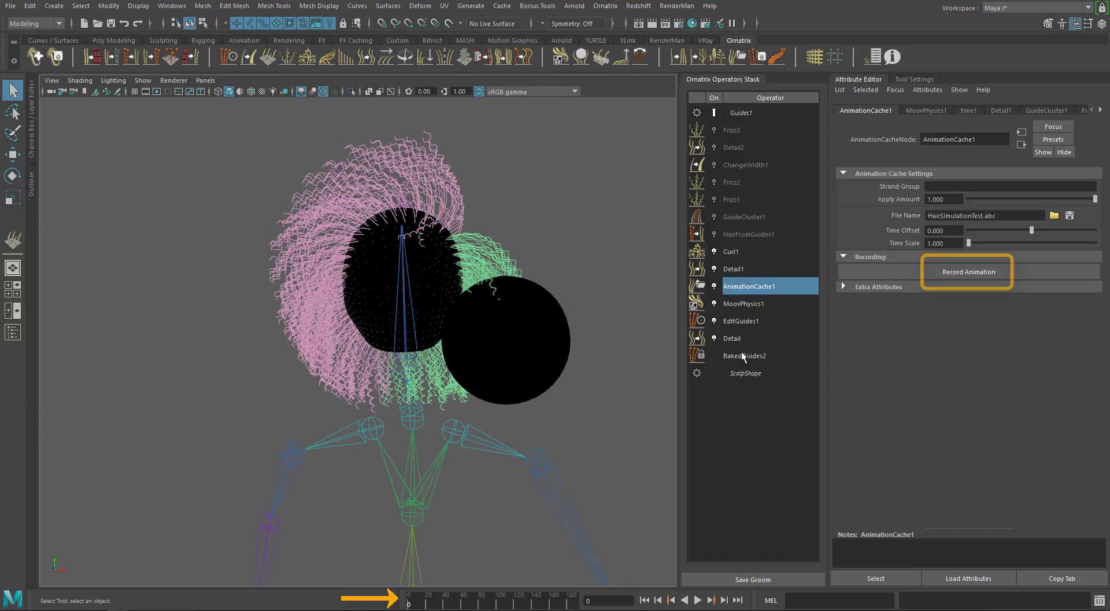
left_click(948, 269)
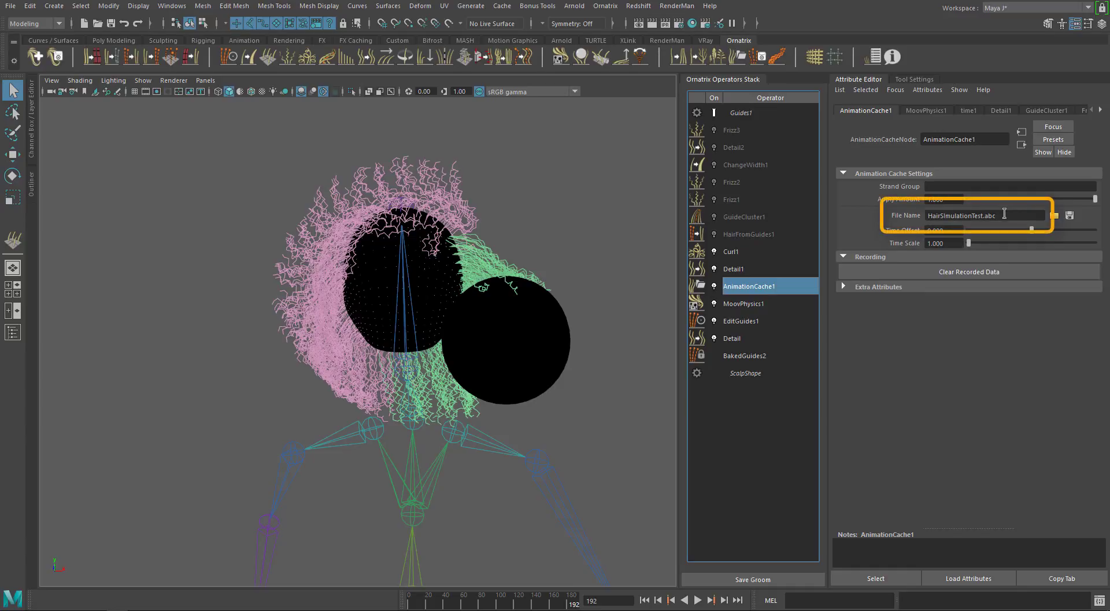
Rewind to frame 0, disable MoovPhysics1 and play back the cached hair animation
left_click(644, 600)
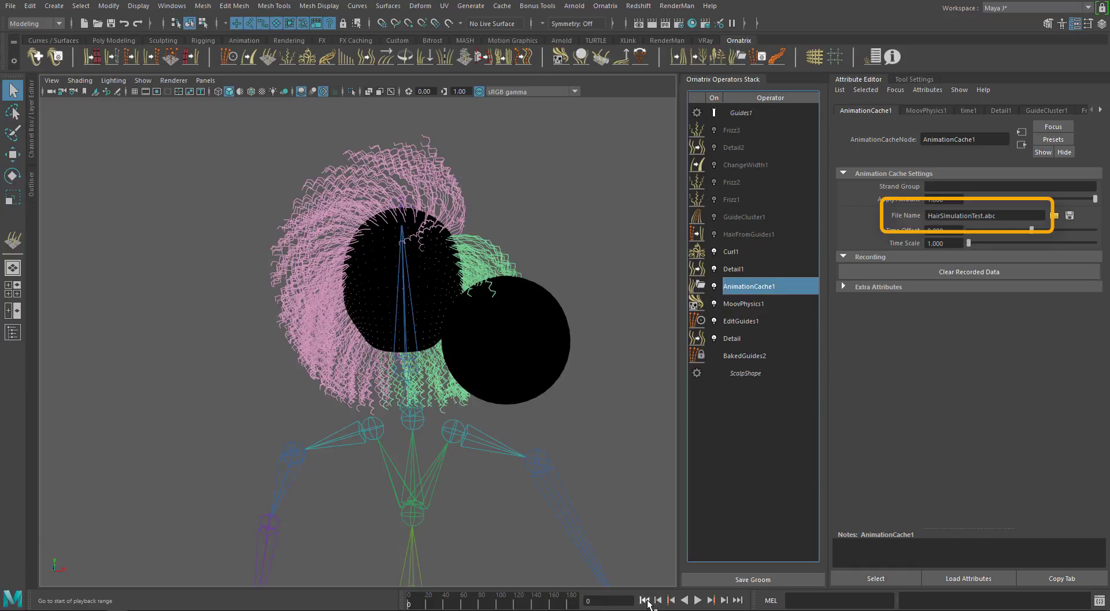
left_click(714, 304)
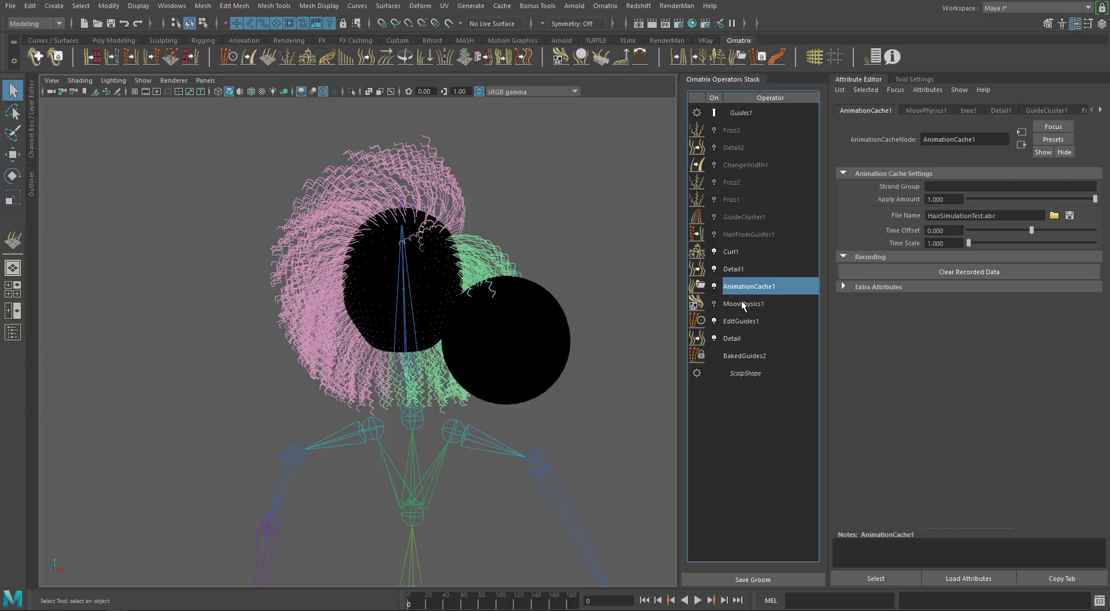
left_click(698, 600)
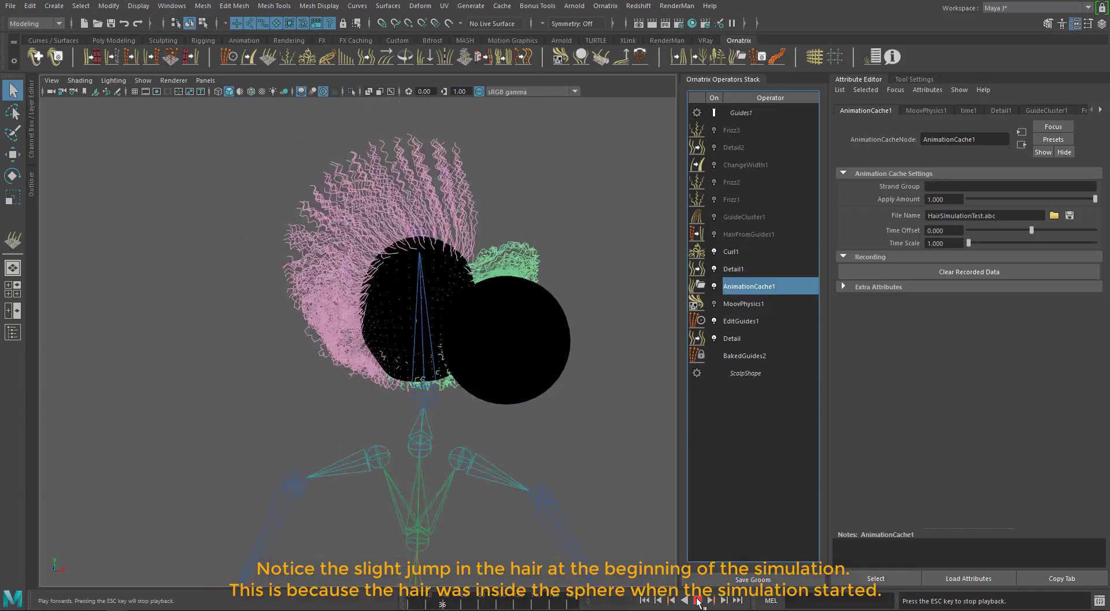
Orbit and pan around the head to view the cached hair, then show Curl1's settings
left_click_drag(571, 334, 422, 373, "alt")
right_click_drag(421, 373, 405, 423, "alt")
left_click_drag(404, 422, 338, 411, "alt")
middle_click_drag(339, 411, 463, 424, "alt")
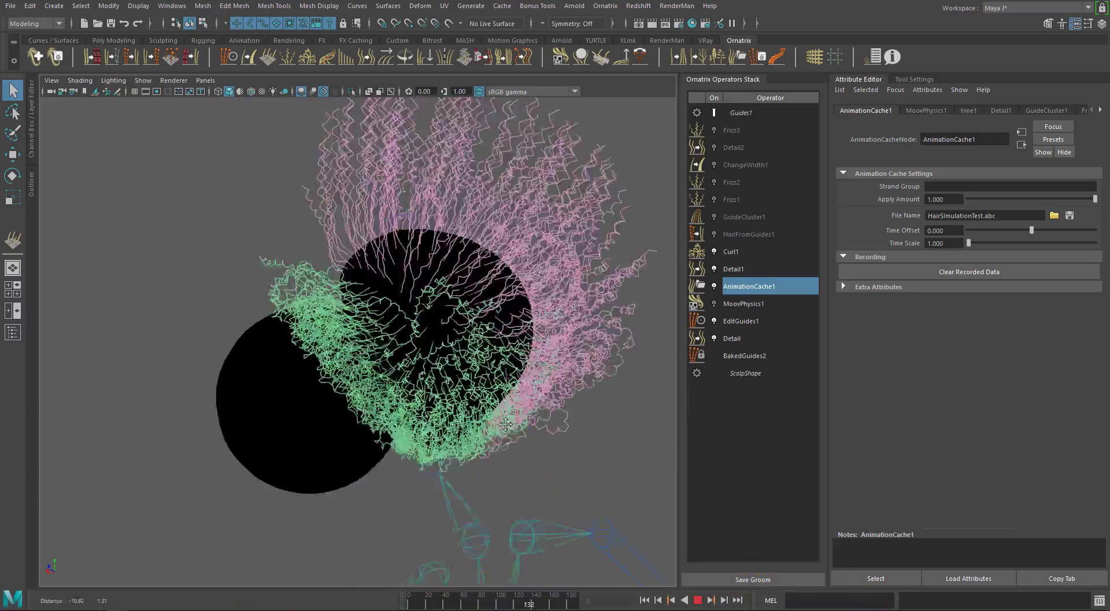
left_click_drag(370, 417, 325, 299, "alt")
left_click(293, 348)
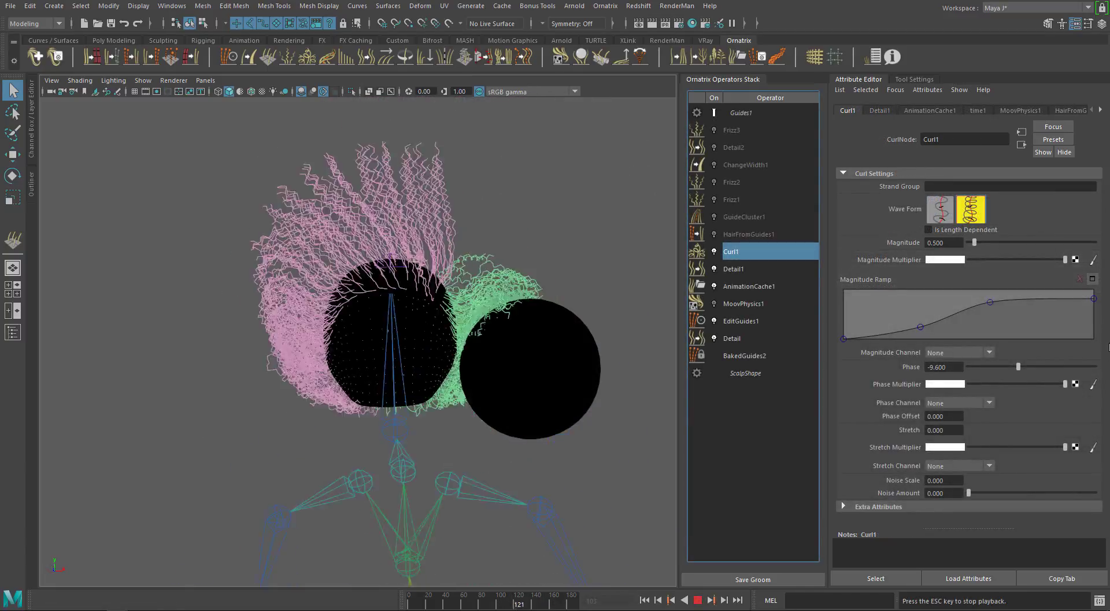
Try a larger Curl1 magnitude and sinusoid wave form, then restore magnitude 0.5 and helix
left_click_drag(974, 243, 1008, 238)
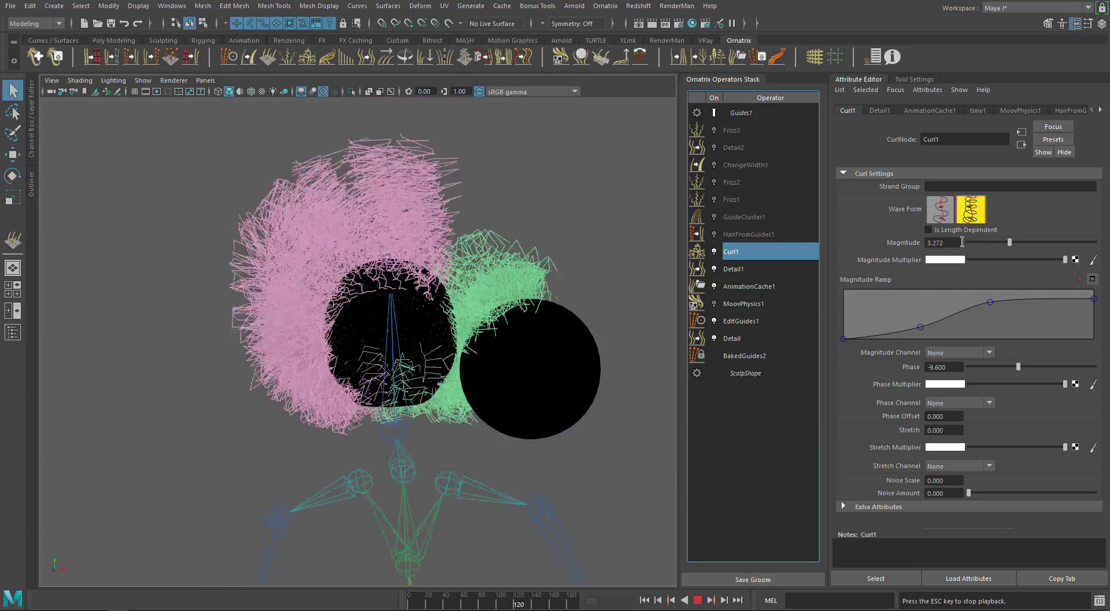
double_click(962, 241)
type("0.5")
key("Return")
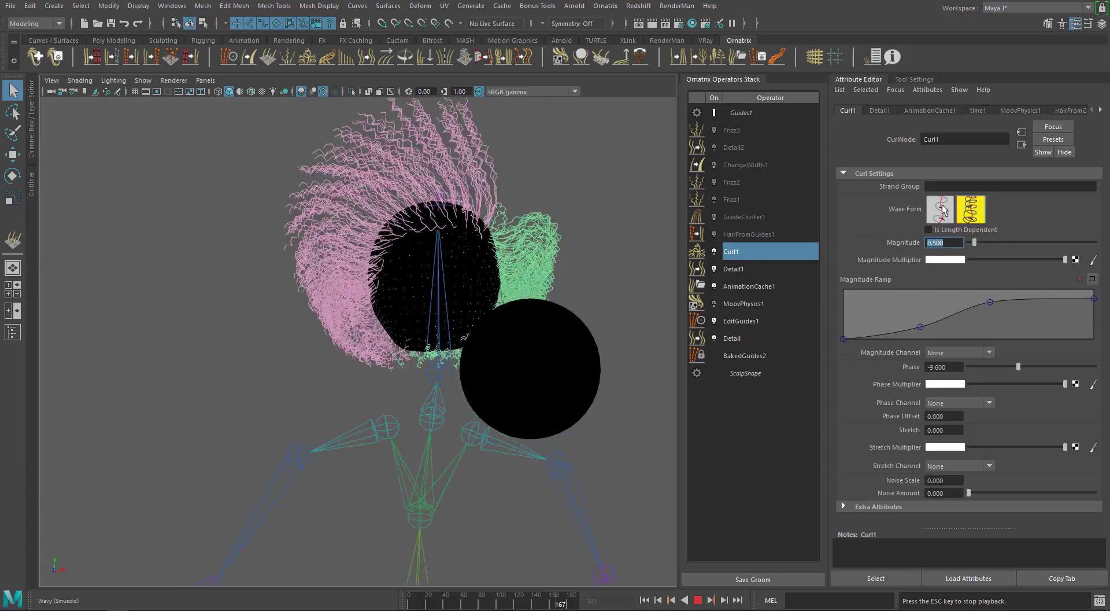
left_click(940, 209)
left_click(971, 208)
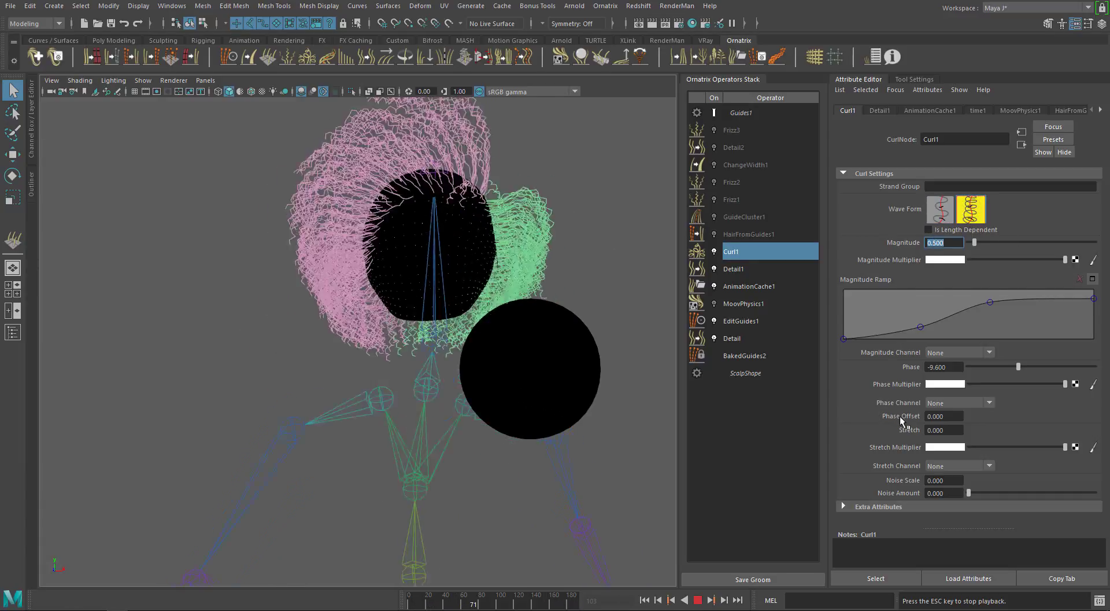
Try a higher Curl1 phase offset, reset it to 0, and add a Frizz operator above Curl1
left_click_drag(940, 417, 955, 417, "ctrl")
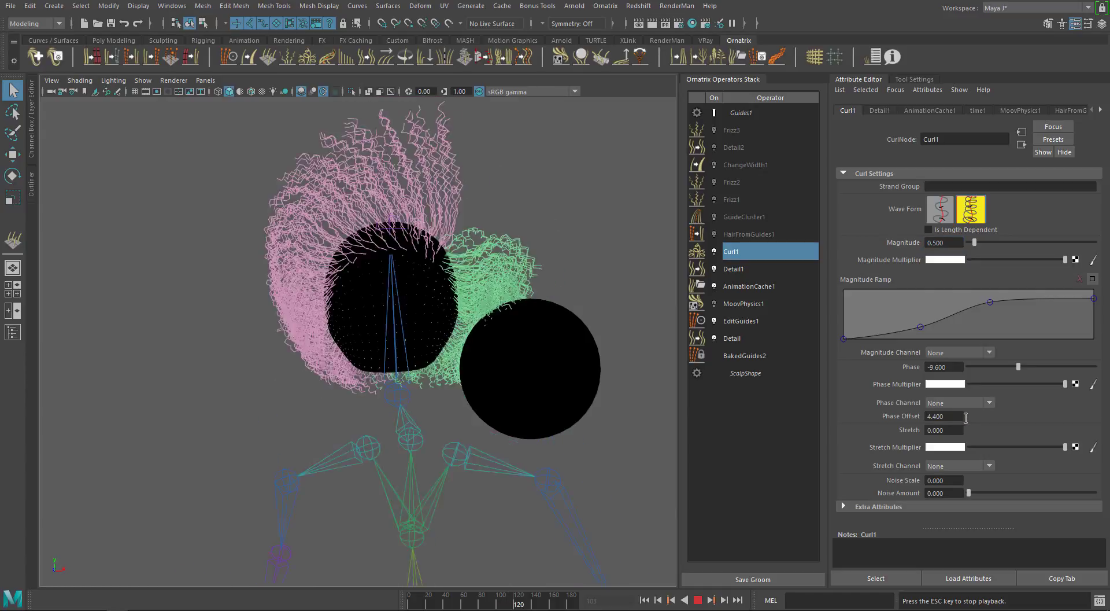
left_click(956, 417)
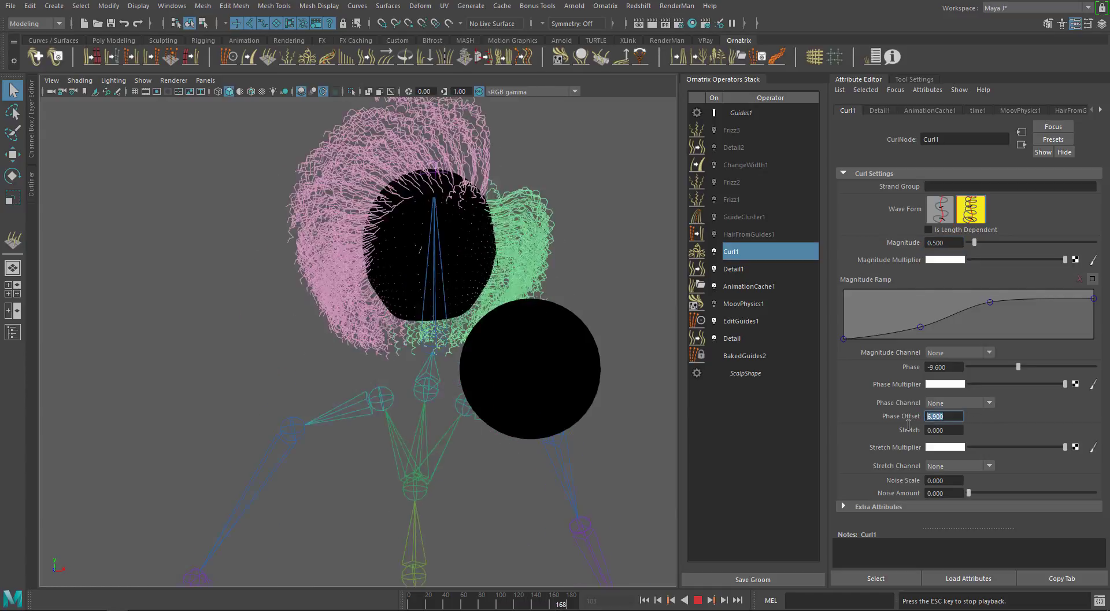
type("0")
key("Return")
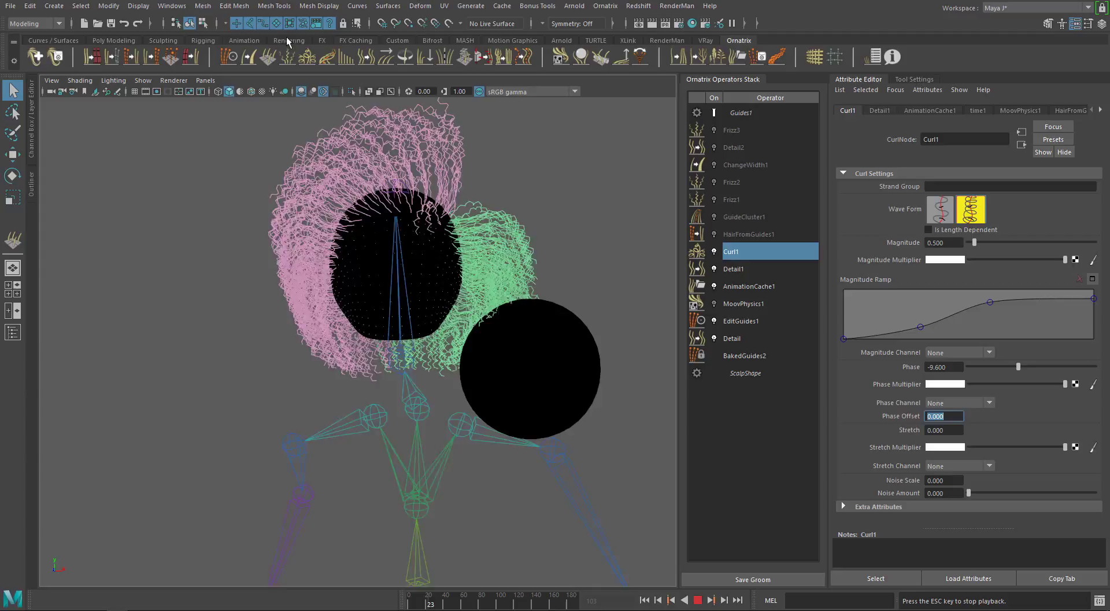
left_click(288, 57)
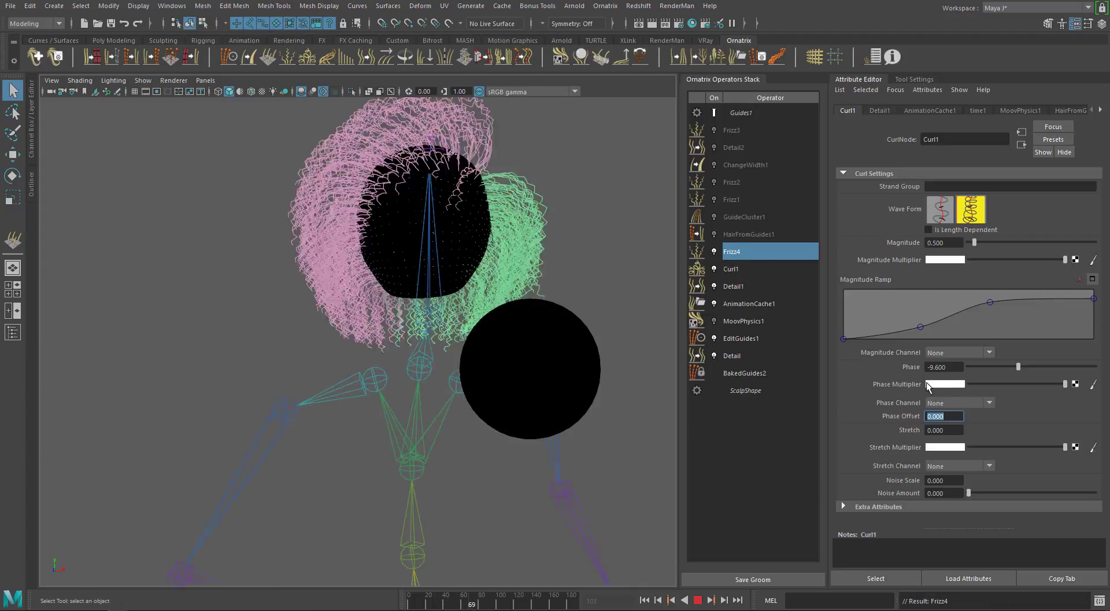
Rewind to frame 0 and replay the hair animation with Frizz4 applied
left_click(697, 600)
left_click(696, 600)
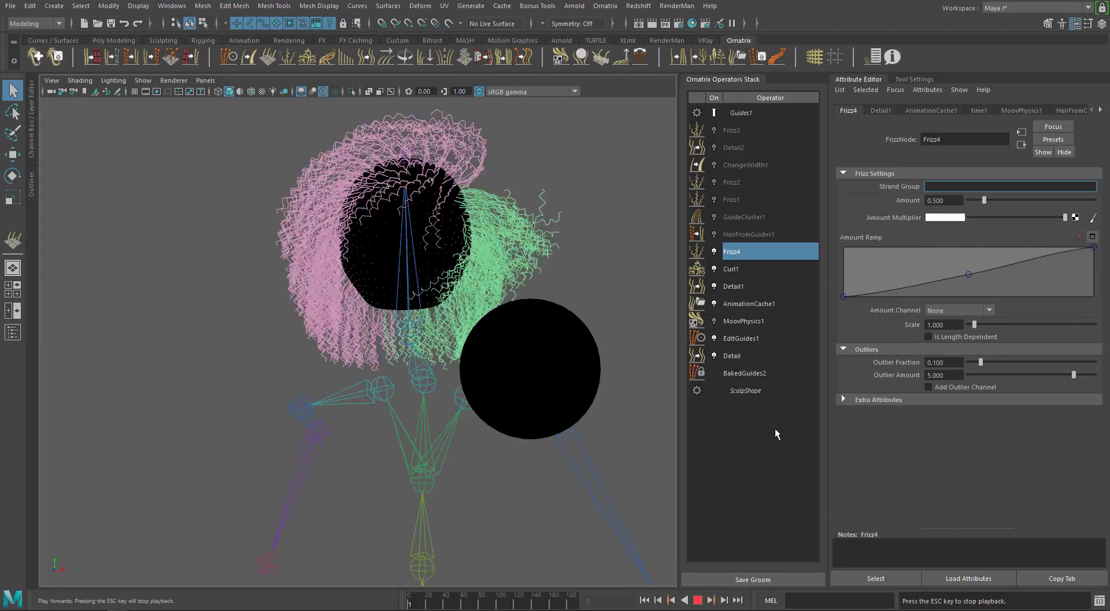